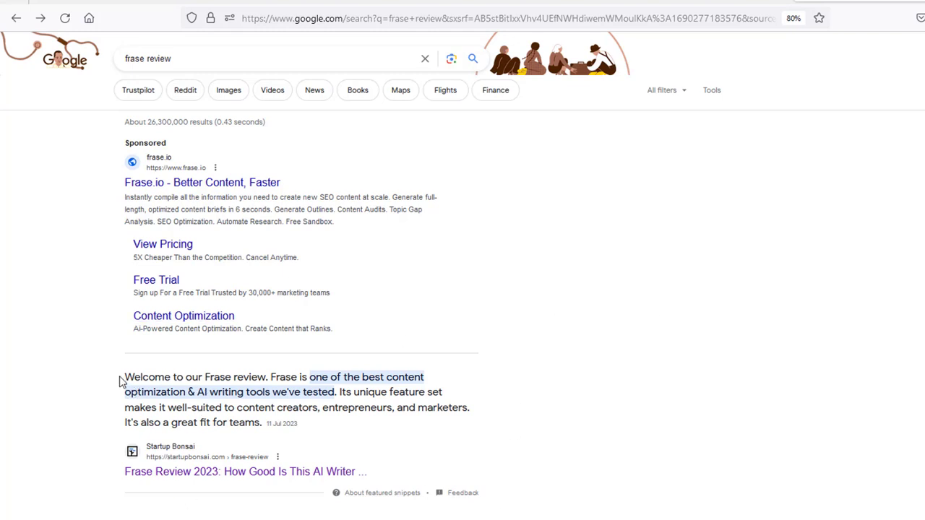
Step: Examine the featured snippet and the top organic results for the "frase review" search
drag(121, 381, 218, 410)
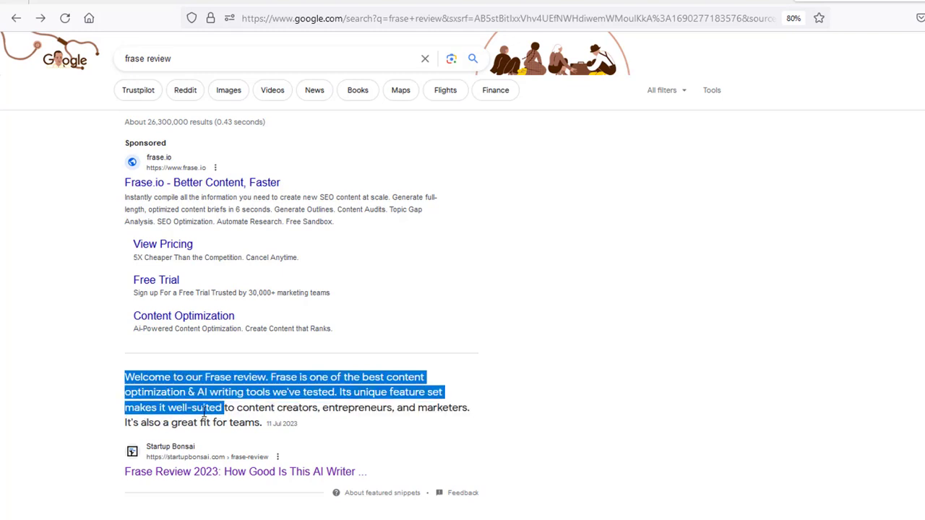
click(532, 367)
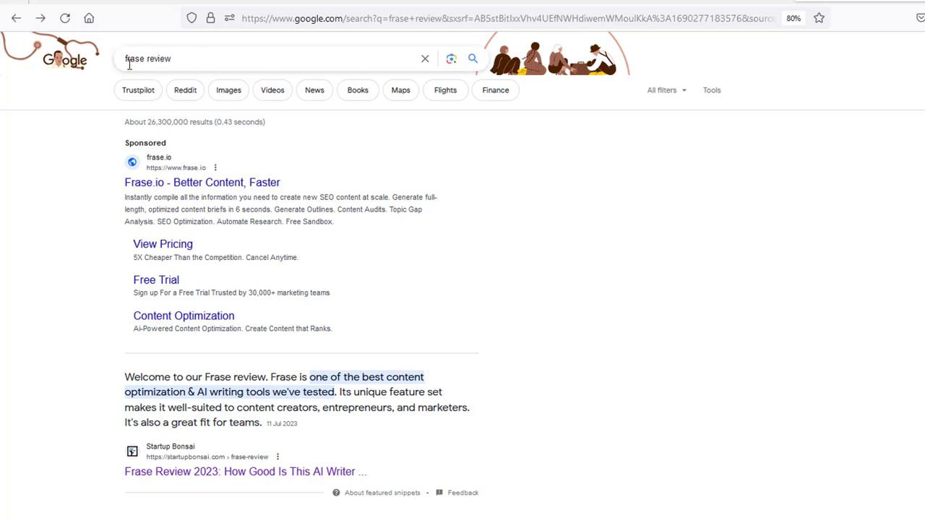
triple_click(169, 64)
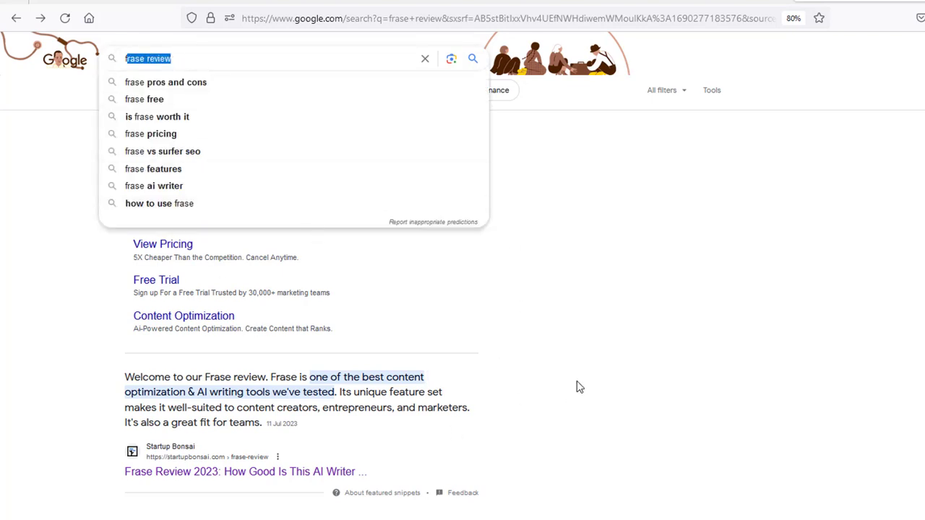
click(354, 356)
scroll(275, 313, down, 3)
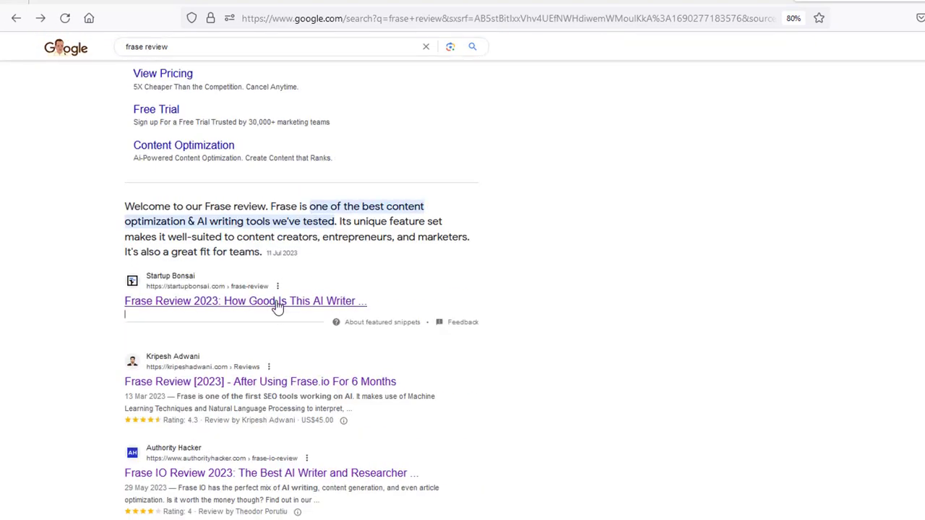
Step: Open the Startup Bonsai Frase review and read its title, introduction and "What is Frase?" section
click(277, 306)
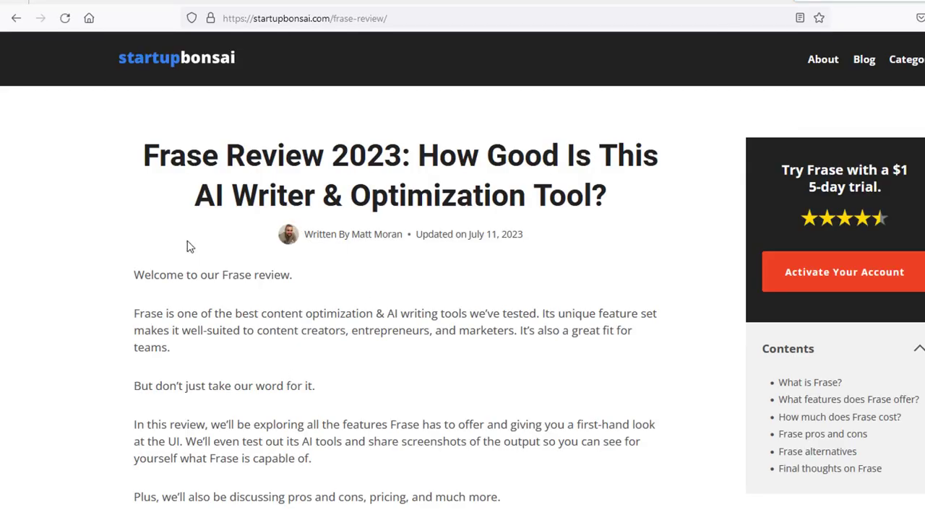
drag(151, 139, 581, 189)
scroll(324, 351, down, 5)
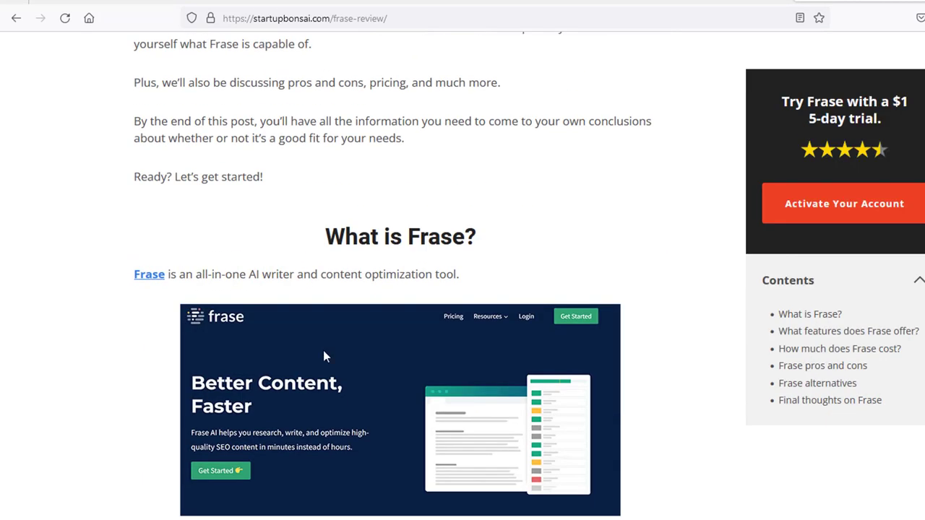
scroll(323, 350, down, 3)
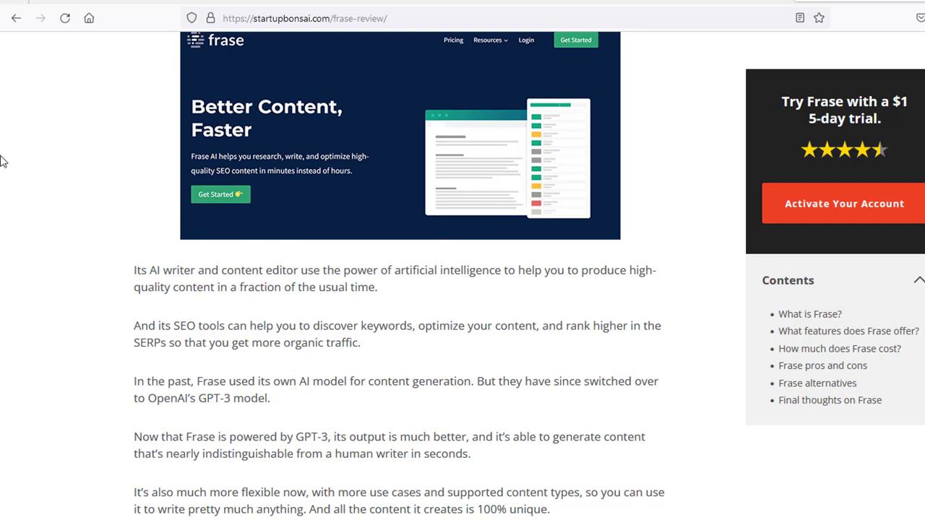
Step: Go back to the search results, reopen the Startup Bonsai review and read its description of Frase's AI writer and SEO tools
click(17, 19)
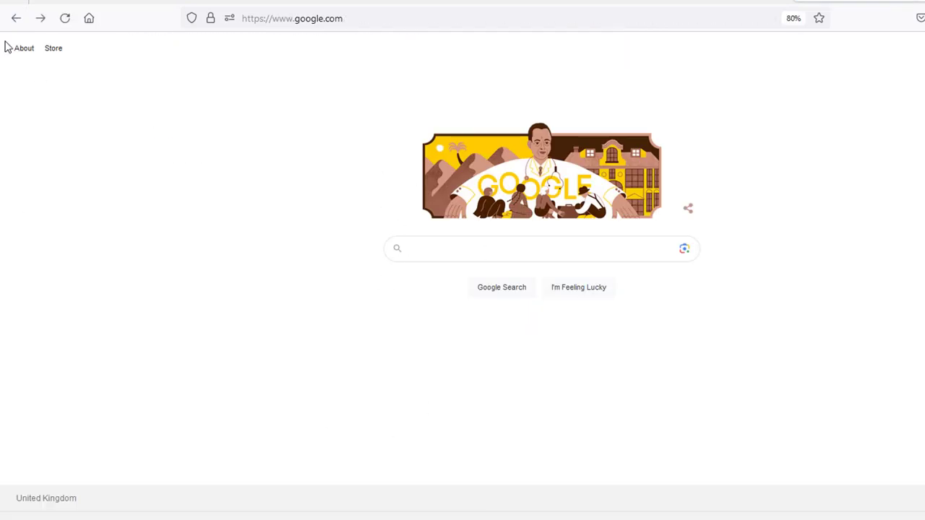
click(40, 19)
click(242, 303)
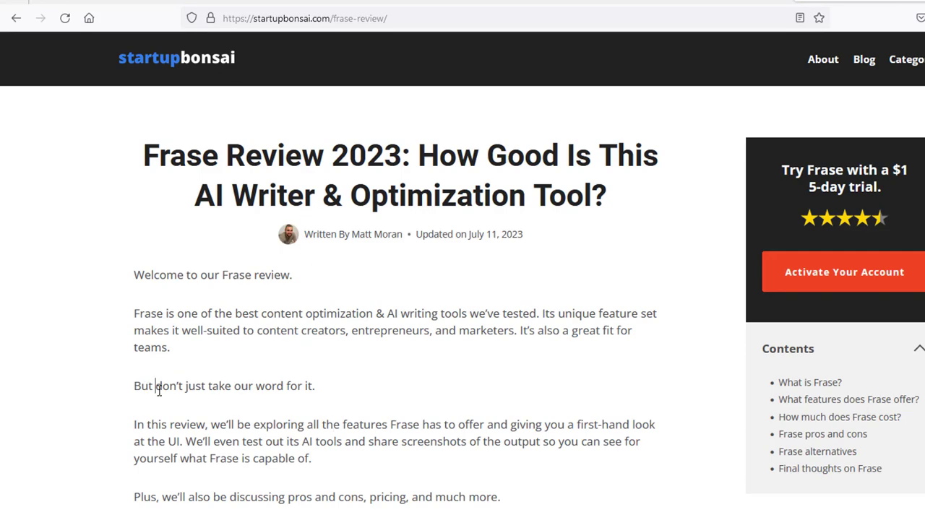
scroll(158, 394, down, 10)
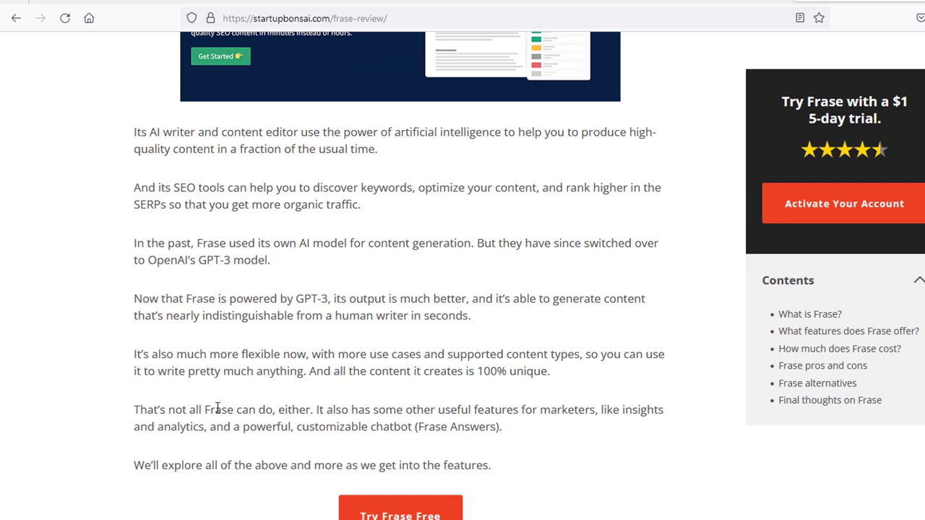
scroll(262, 340, down, 3)
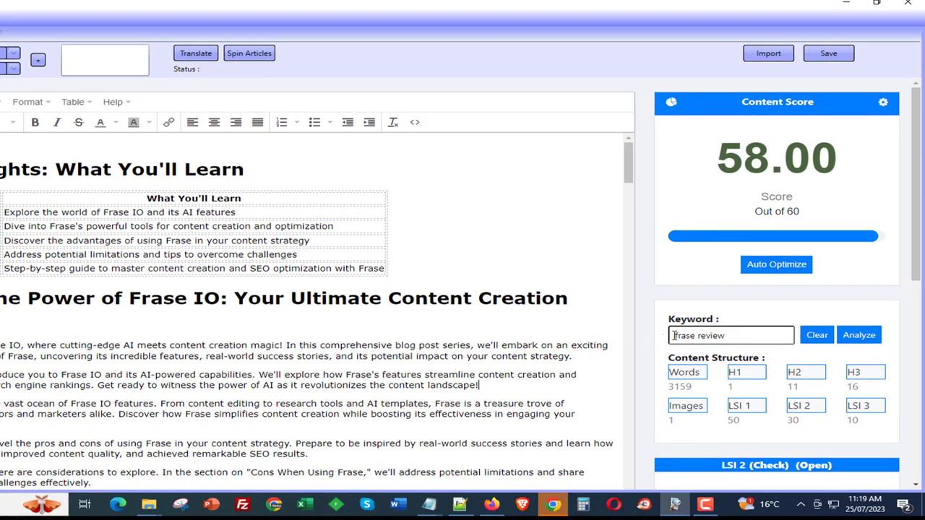
Step: In the PromptGeneratorAI editor, display the LSI 1 terms for the keyword "frase review" and look through the list
drag(678, 333, 738, 333)
click(738, 333)
click(748, 409)
scroll(748, 409, down, 3)
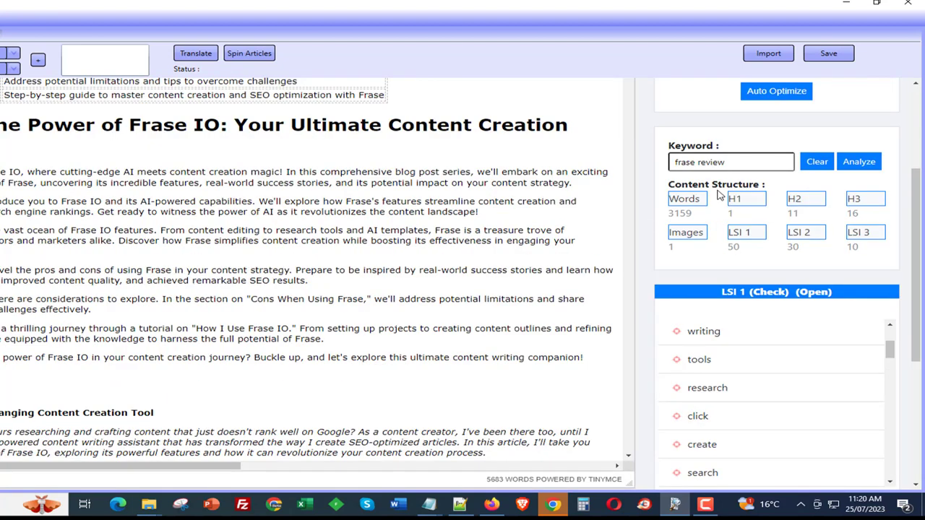
scroll(715, 417, up, 2)
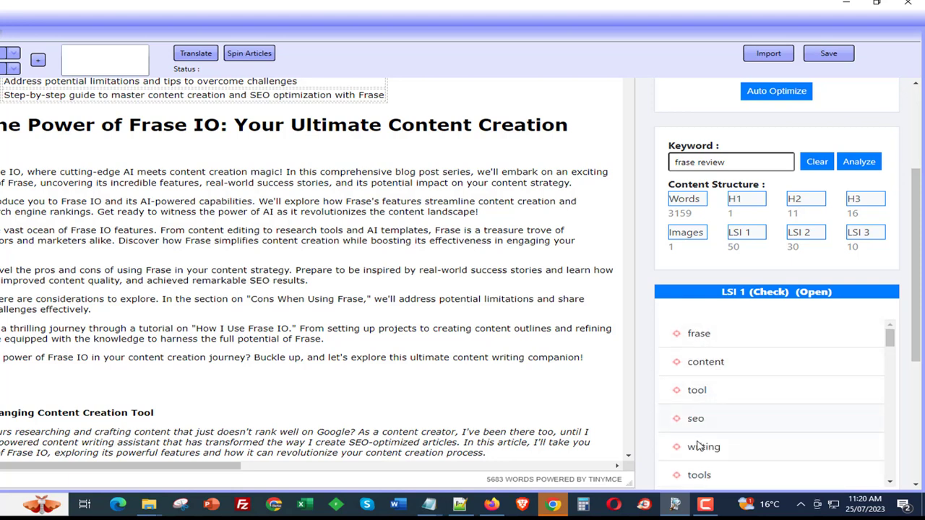
scroll(720, 446, down, 1)
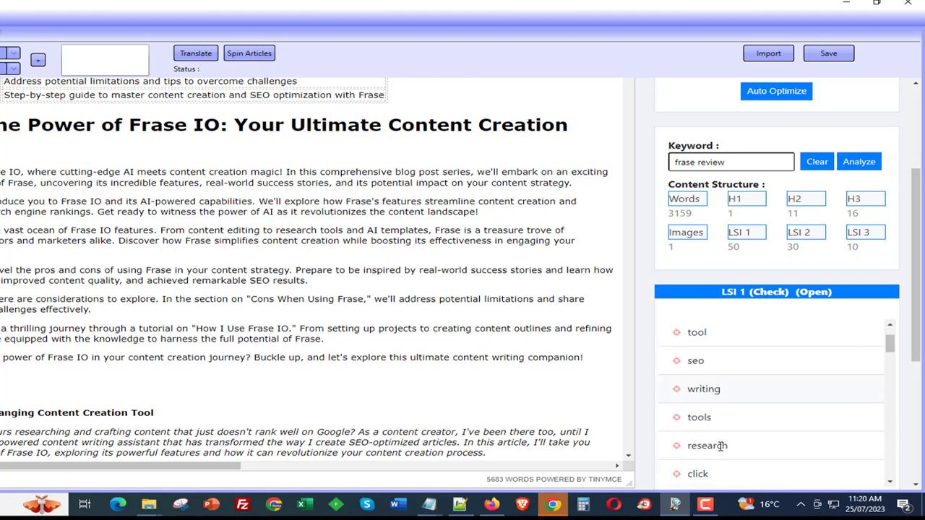
scroll(721, 445, up, 1)
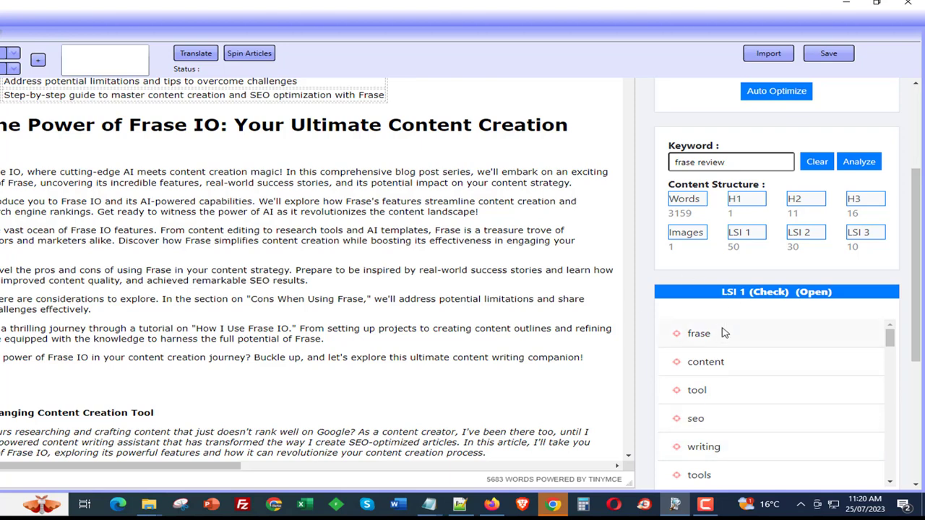
Step: Open the folder of saved LSI files, read through LSI-1.txt and close it
click(810, 293)
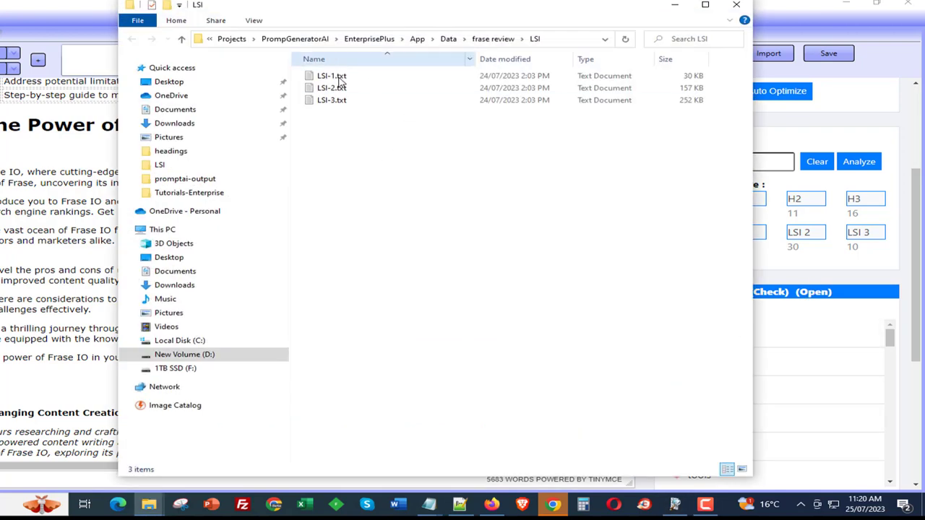
click(332, 88)
double_click(334, 77)
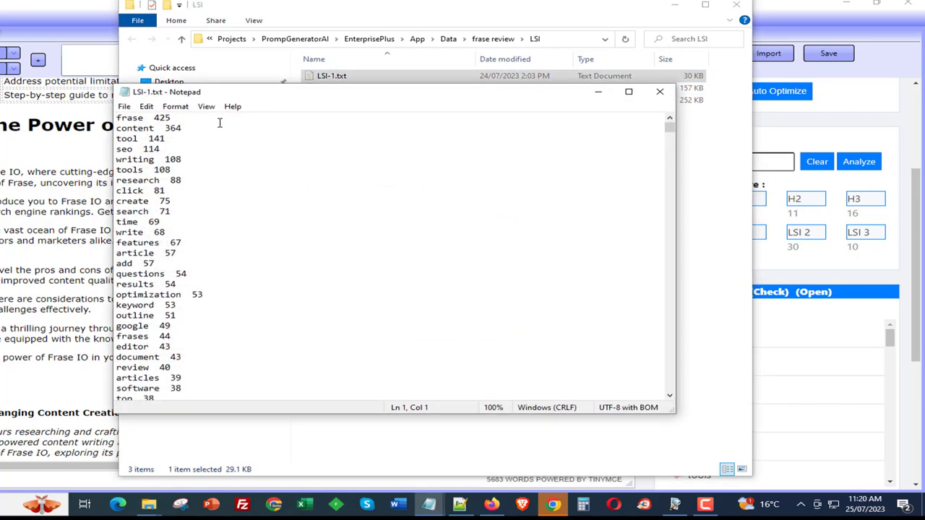
scroll(220, 123, down, 17)
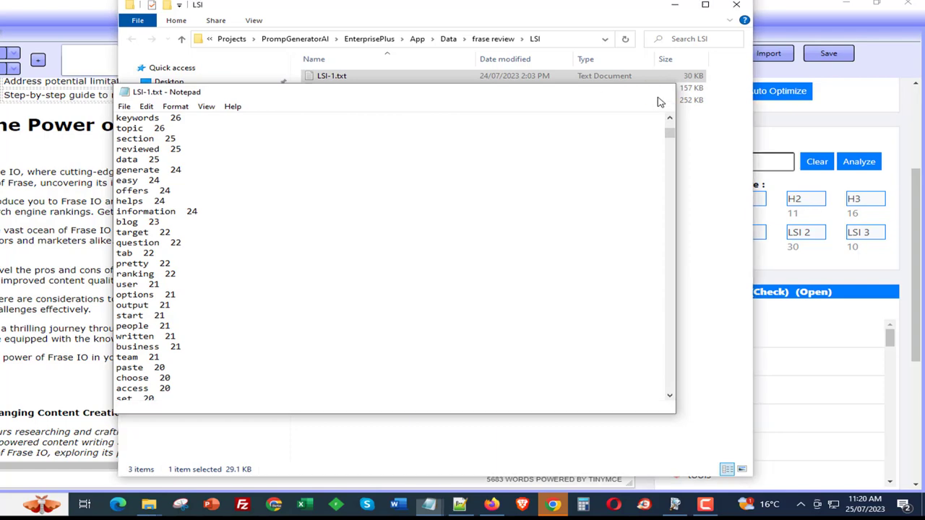
click(659, 92)
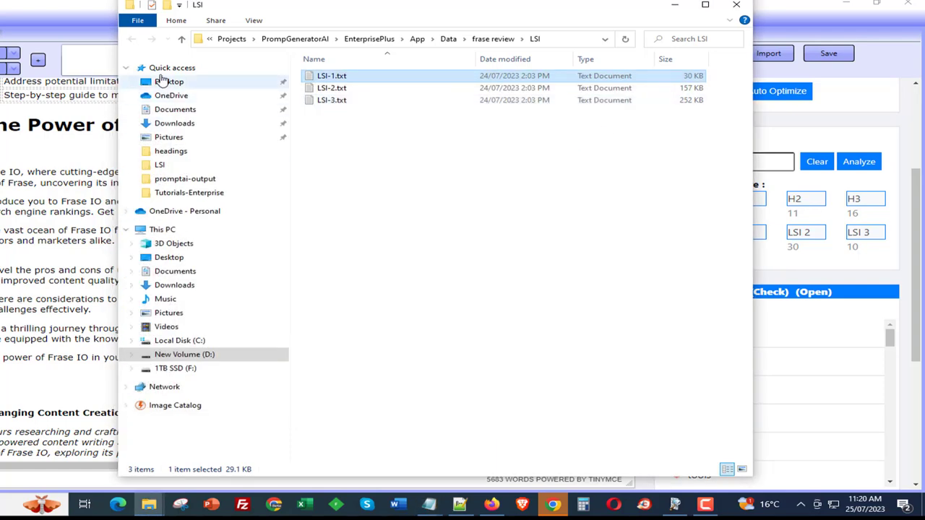
Step: Open the headings folder within the frase review data and view headings1.txt and headings2.txt, closing each file
click(494, 39)
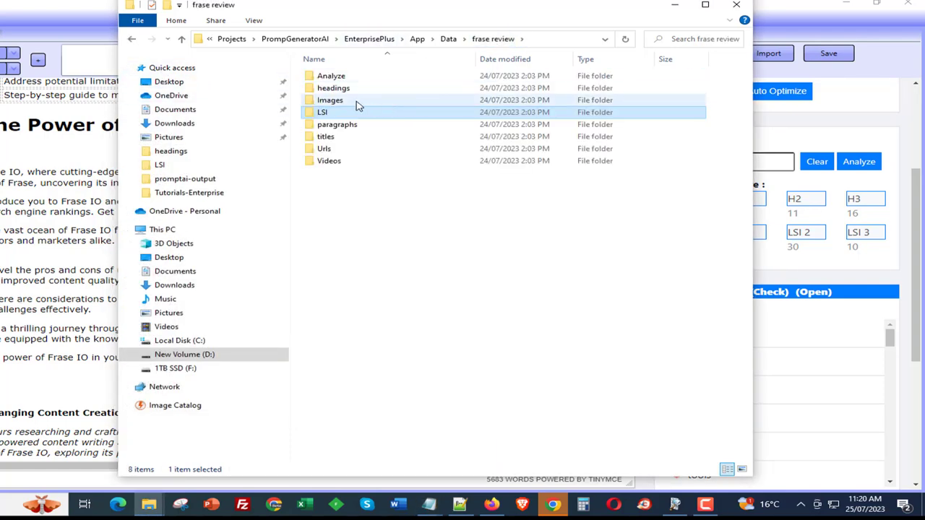
double_click(347, 88)
double_click(353, 80)
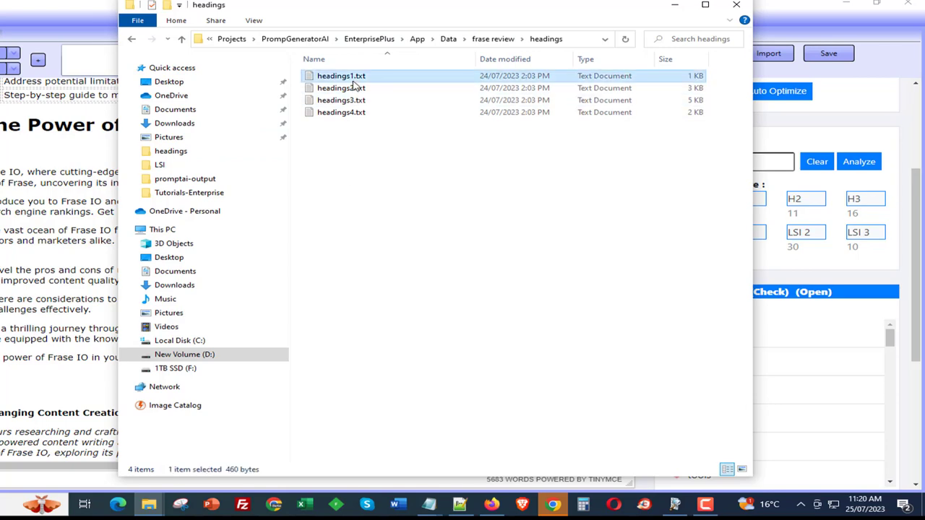
click(659, 93)
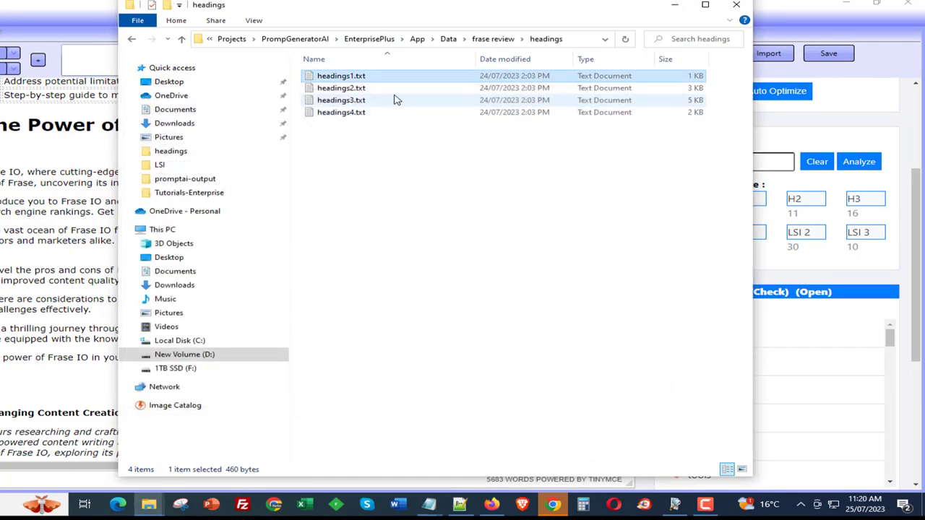
double_click(390, 88)
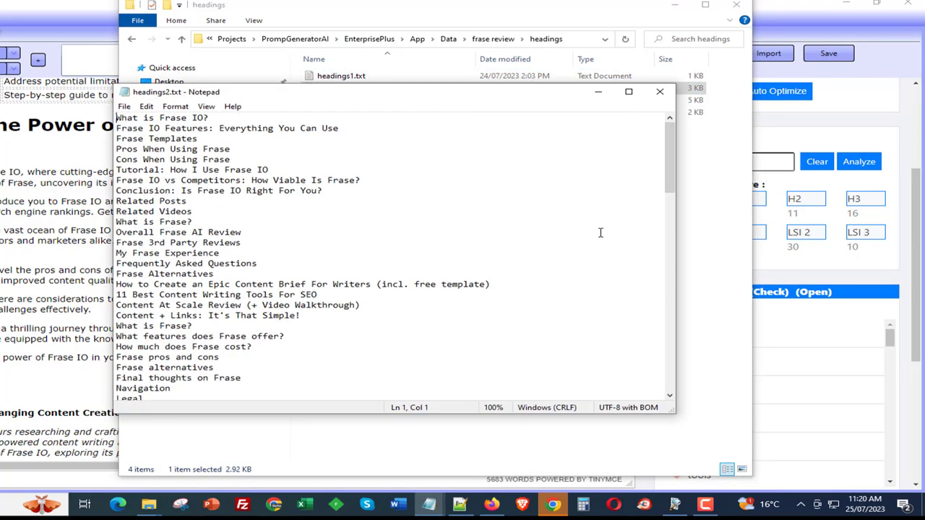
scroll(599, 232, down, 15)
click(660, 91)
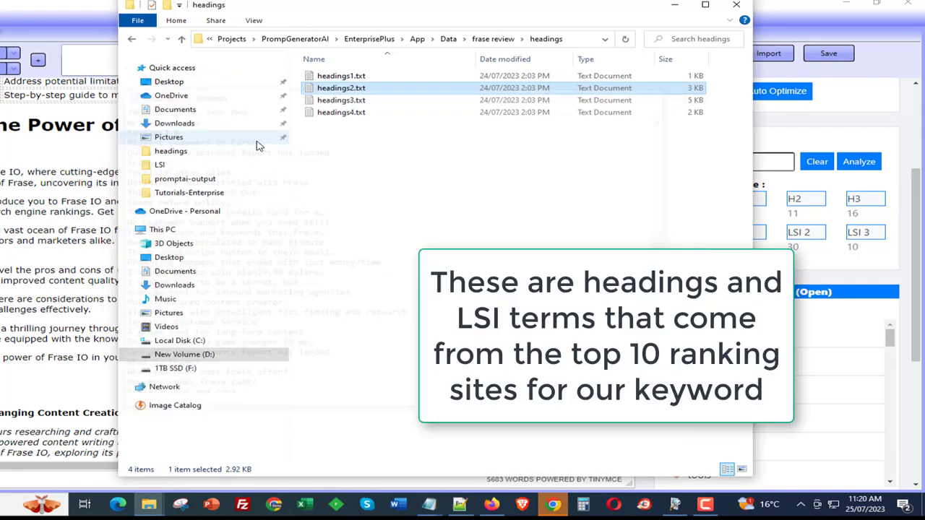
Step: Read through headings3.txt, close it and return to the frase review folder
double_click(340, 101)
scroll(361, 239, down, 10)
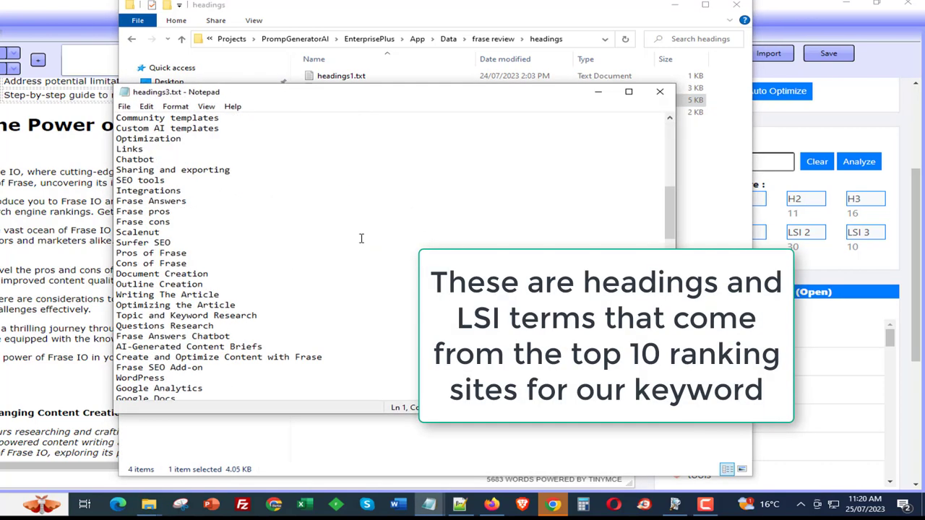
scroll(362, 238, down, 4)
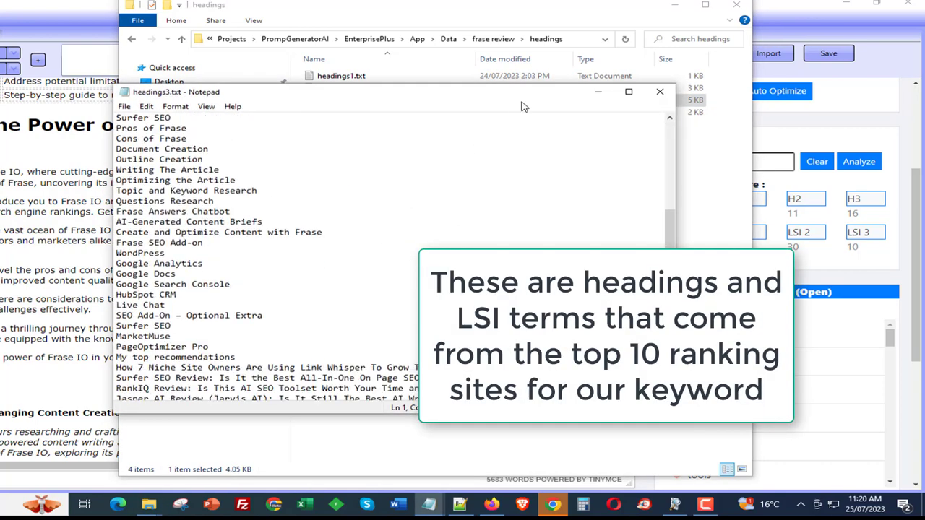
click(663, 99)
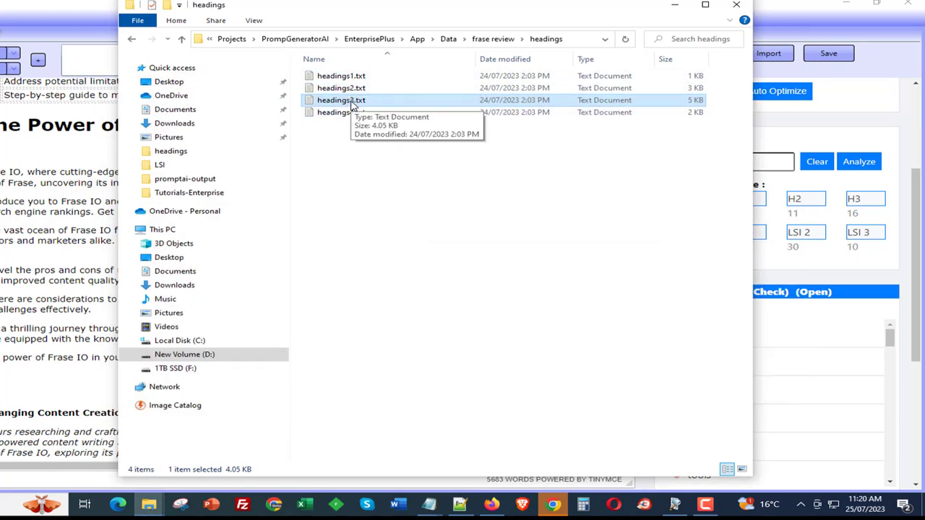
click(133, 39)
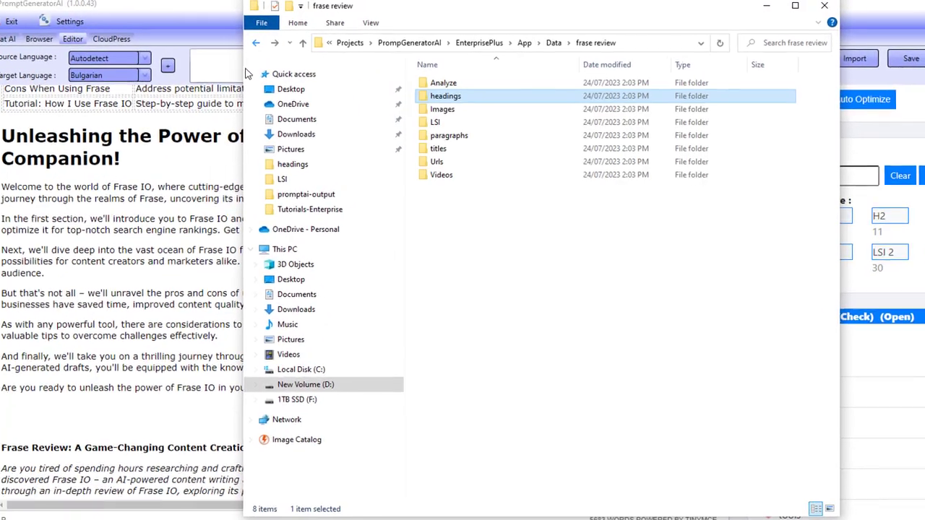
Step: Switch to PromptGeneratorAI's built-in browser and examine the Search Logistics Frase review's web address and opening paragraphs
click(244, 73)
click(58, 41)
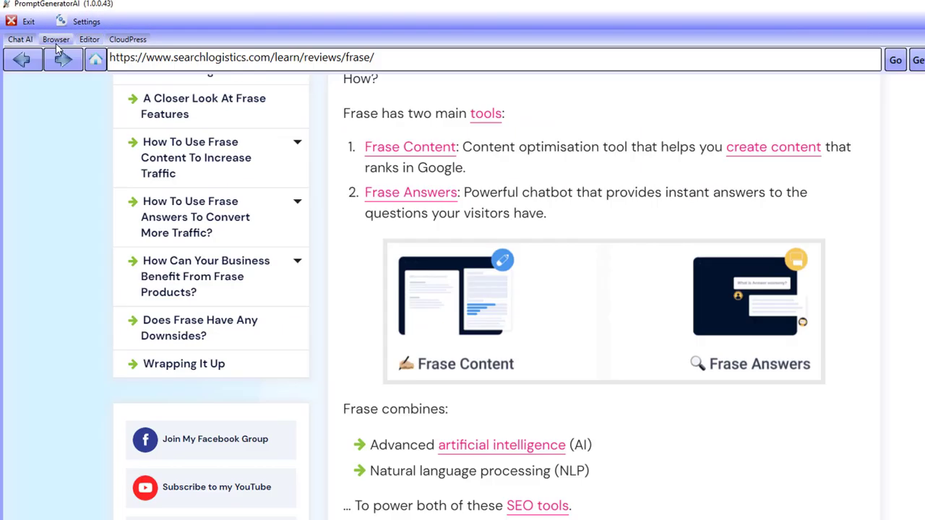
scroll(318, 354, up, 10)
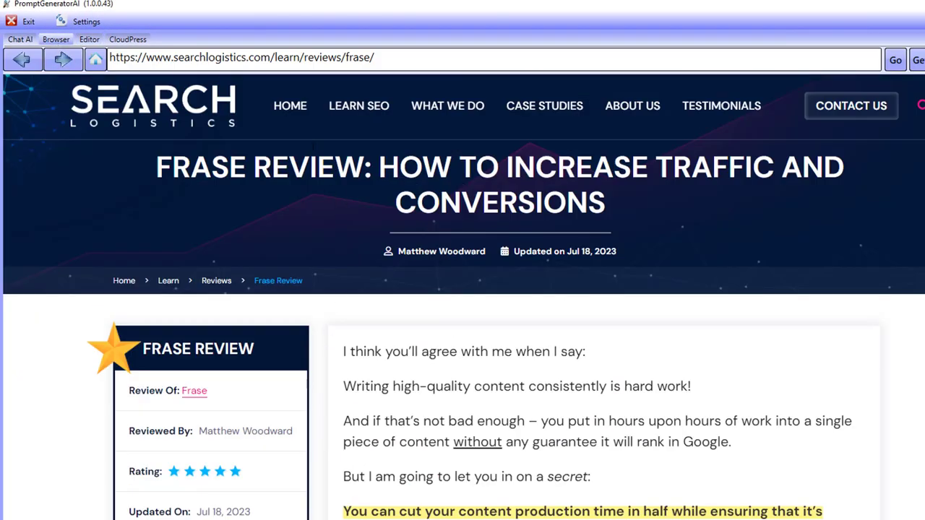
drag(194, 57, 398, 55)
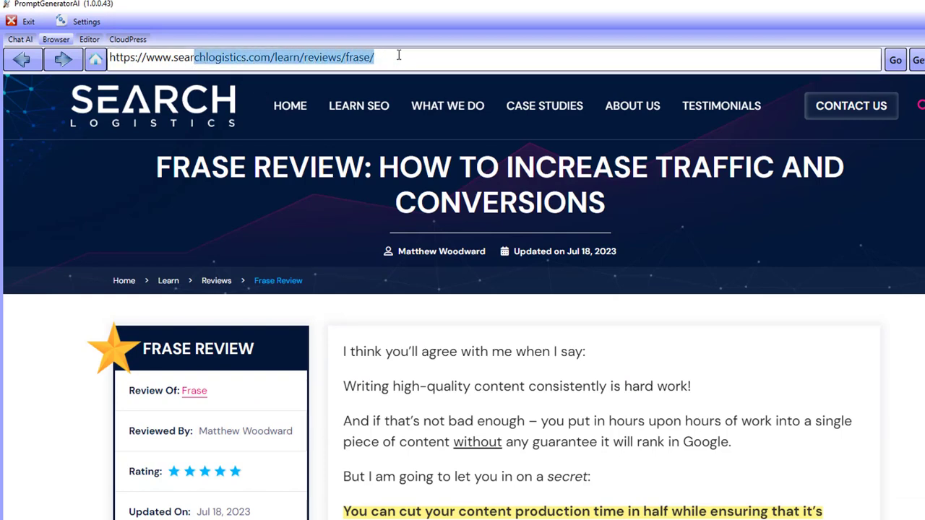
click(398, 55)
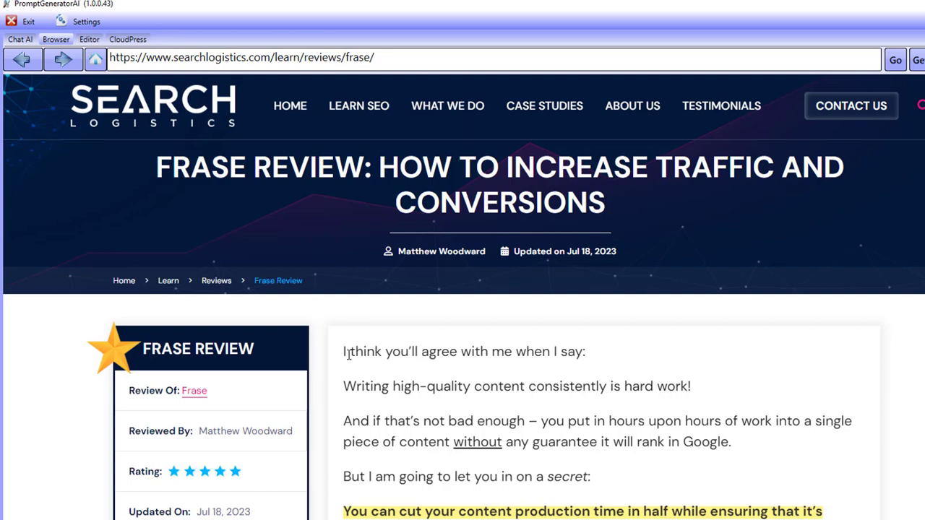
drag(343, 352, 539, 482)
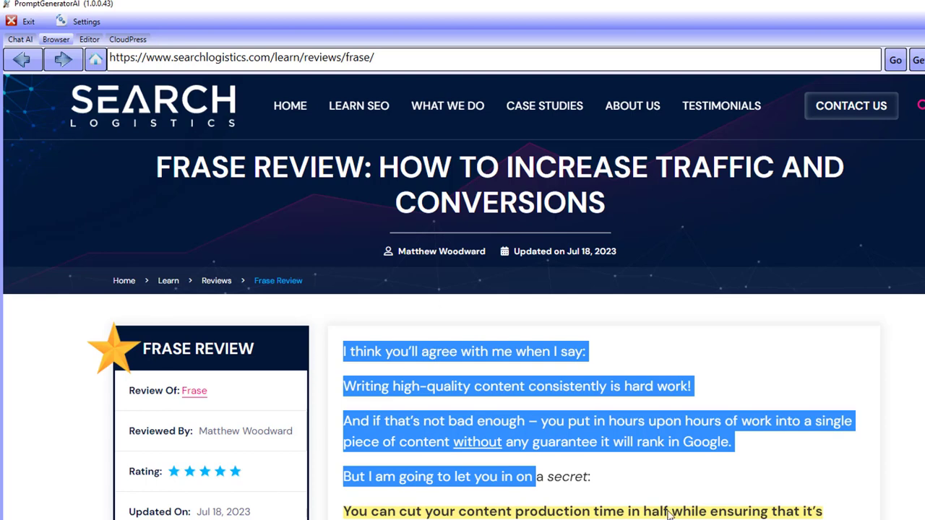
click(576, 399)
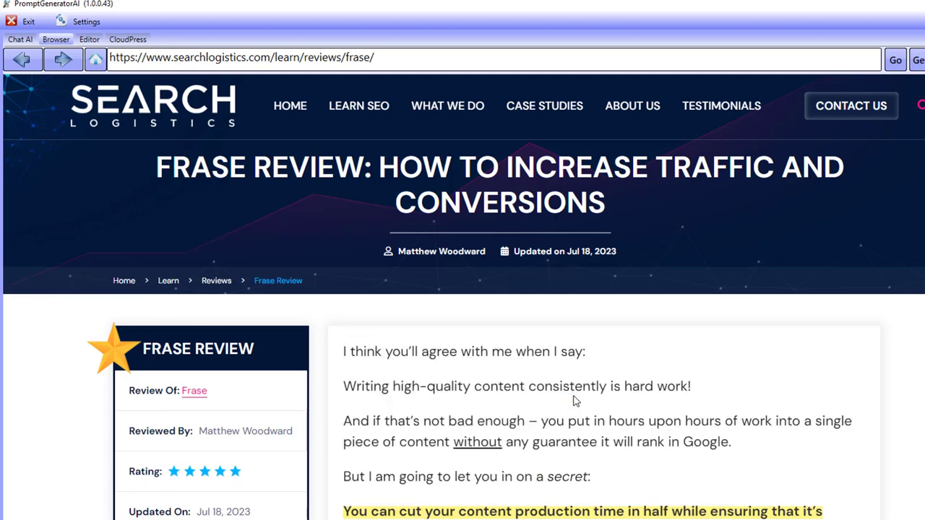
Step: Return to the chat view, open the automation setup's shortcodes and read through the values stored for {!headings}
click(27, 40)
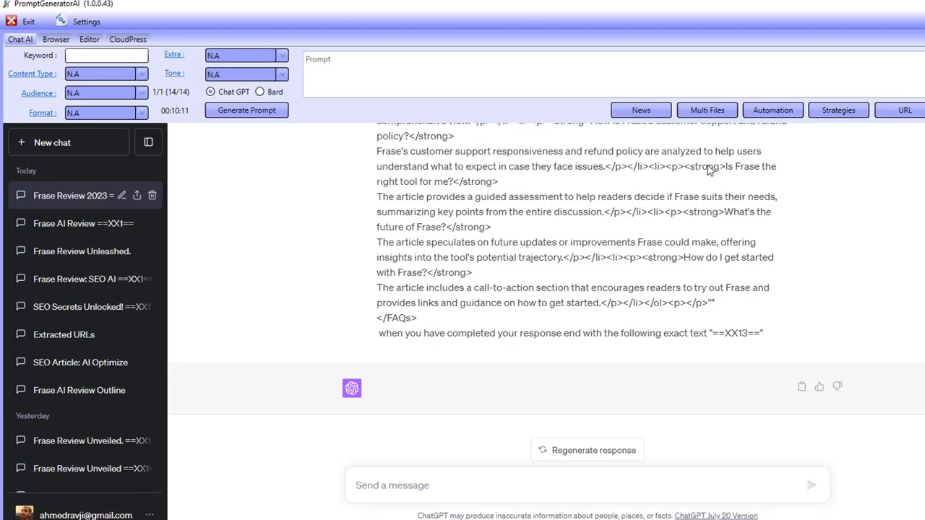
click(768, 113)
click(506, 351)
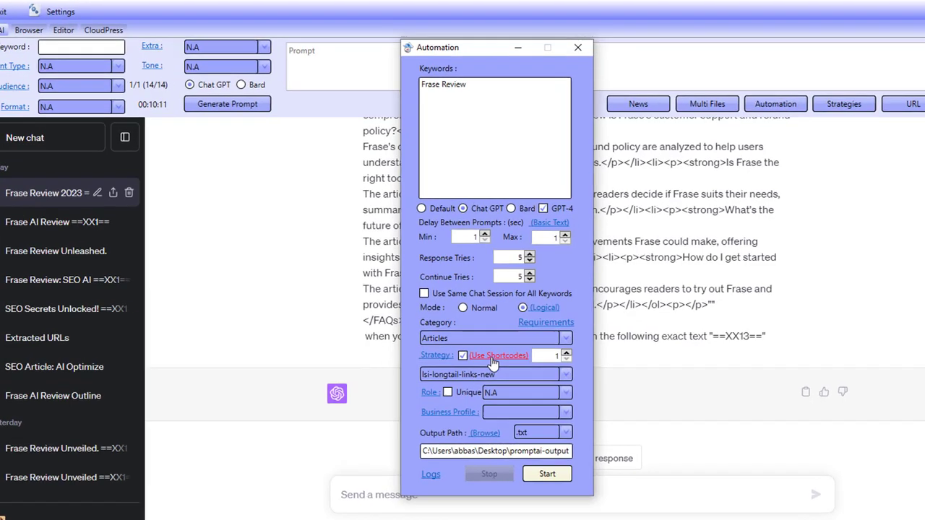
click(552, 198)
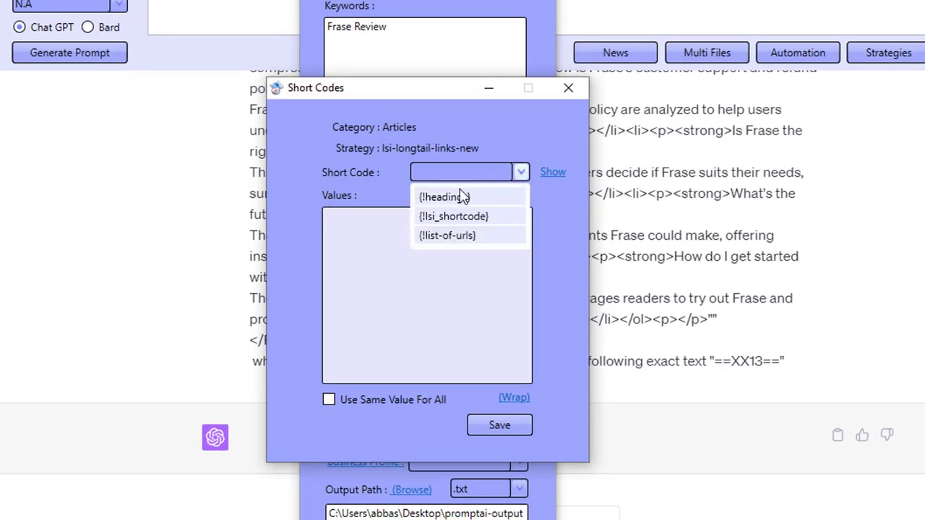
click(463, 198)
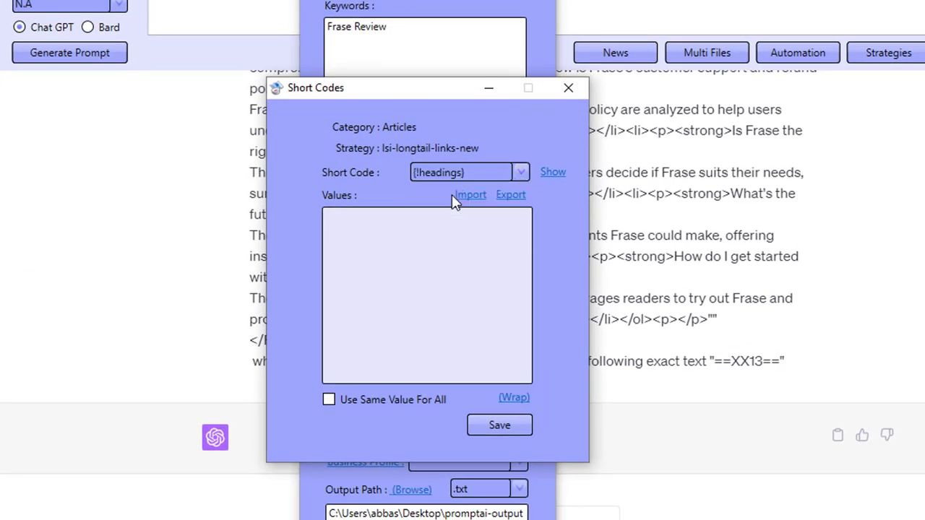
click(546, 176)
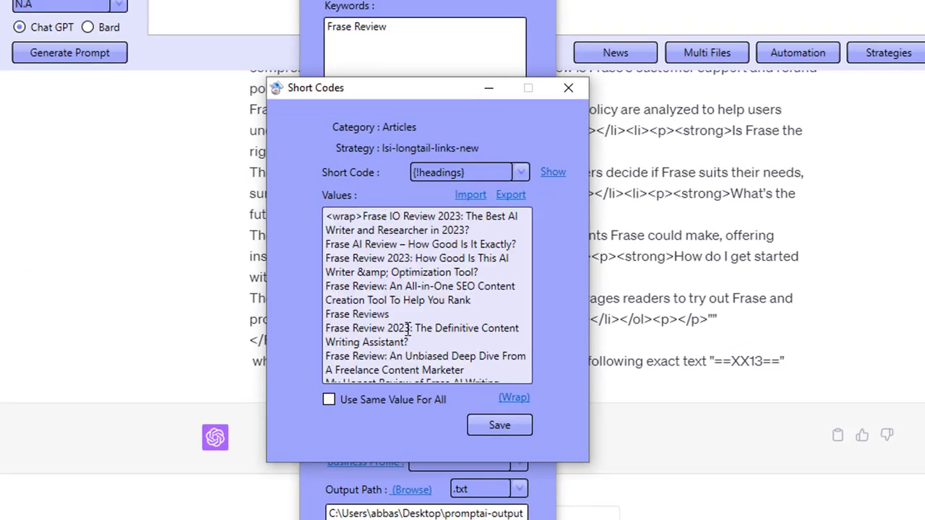
scroll(407, 329, down, 15)
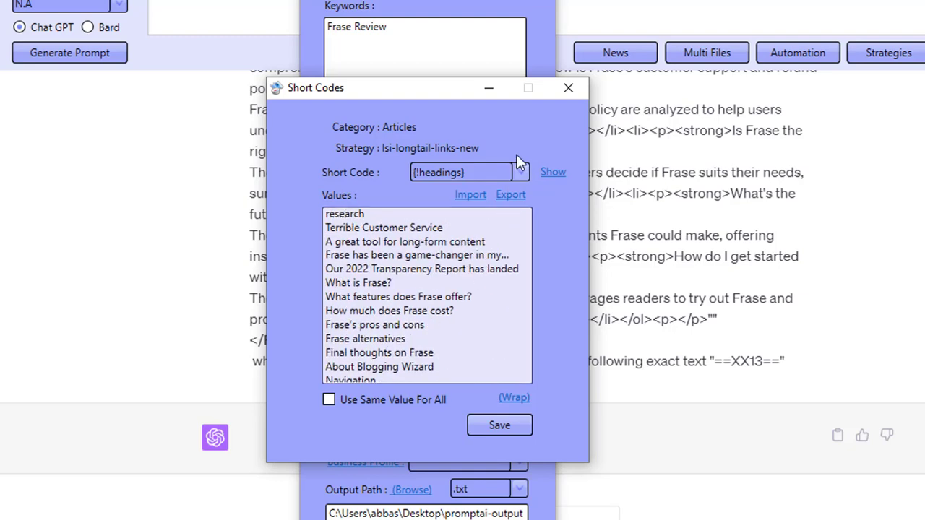
Step: Show the values stored for {!lsi_shortcode}, look through the term list and close the shortcodes window
click(497, 171)
click(490, 213)
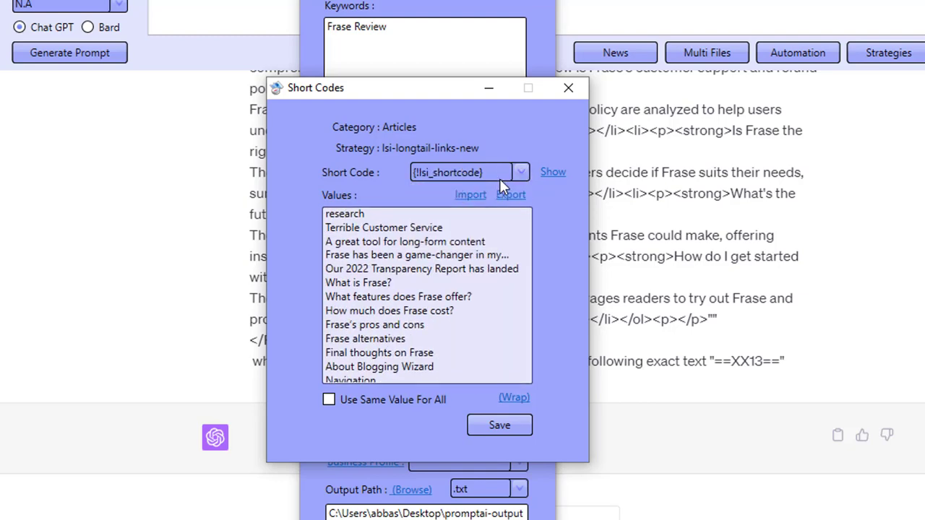
click(547, 176)
scroll(383, 302, down, 5)
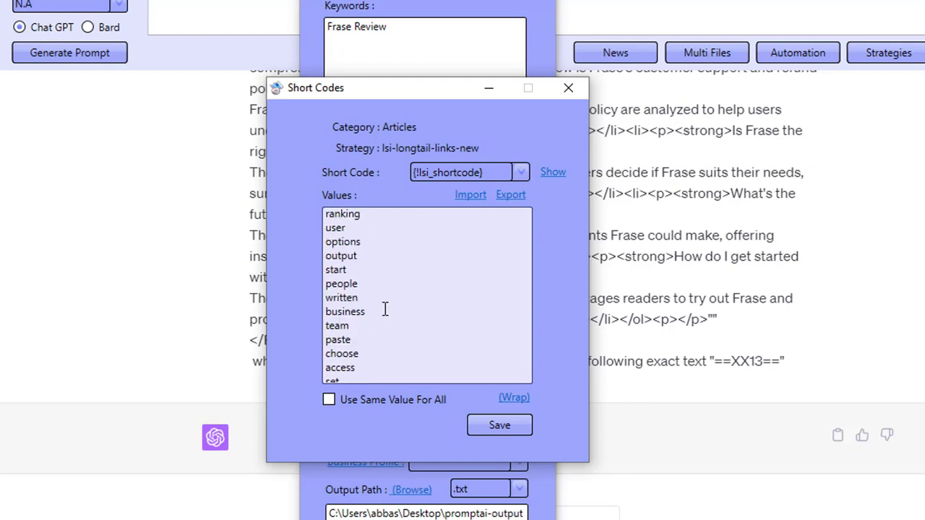
scroll(385, 309, up, 9)
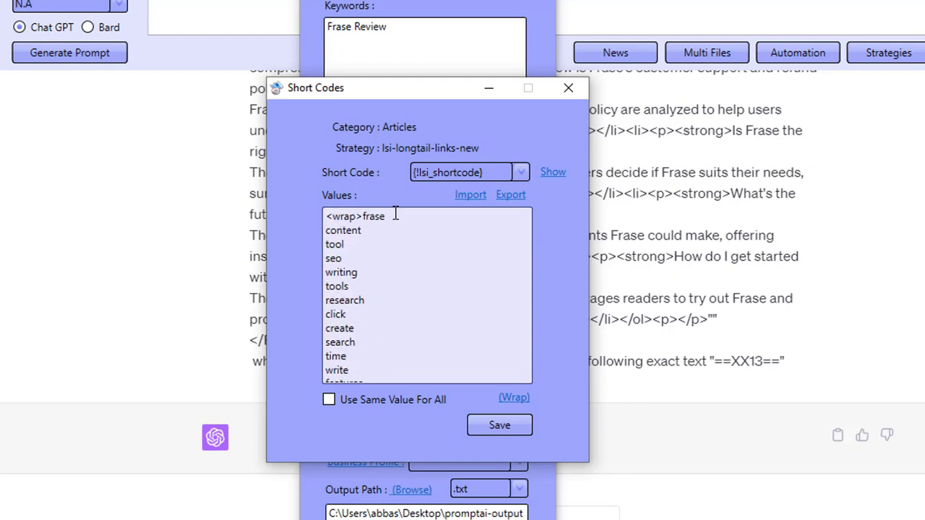
click(568, 88)
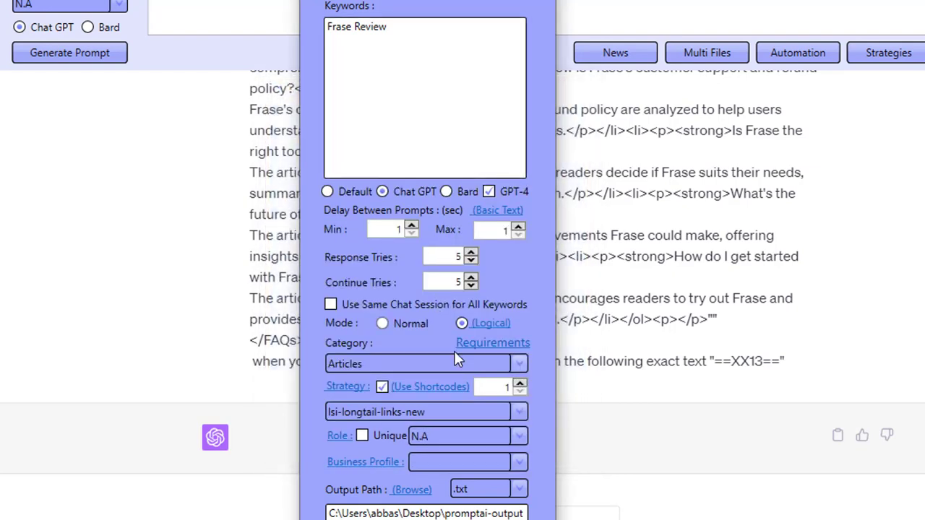
Step: Check the source URL in the logical mode settings, close them and highlight the Frase Review keyword
click(488, 323)
click(335, 112)
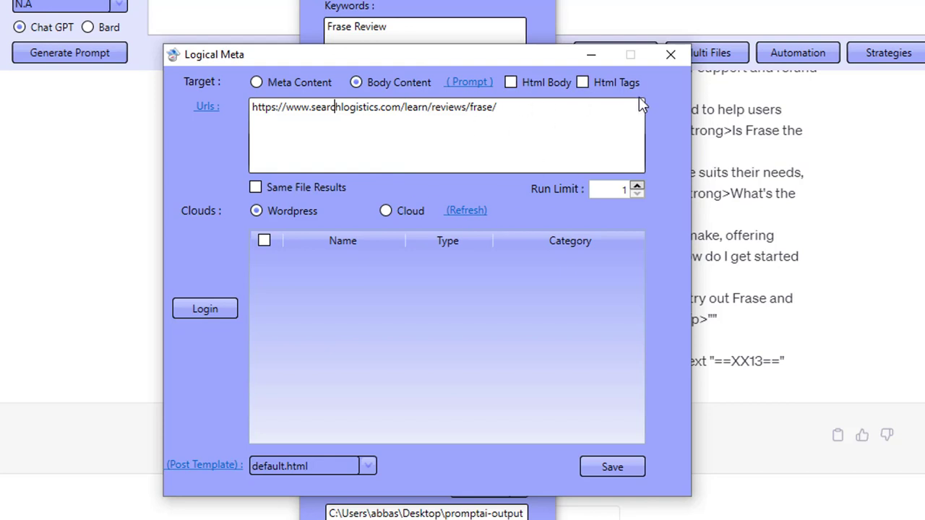
click(681, 58)
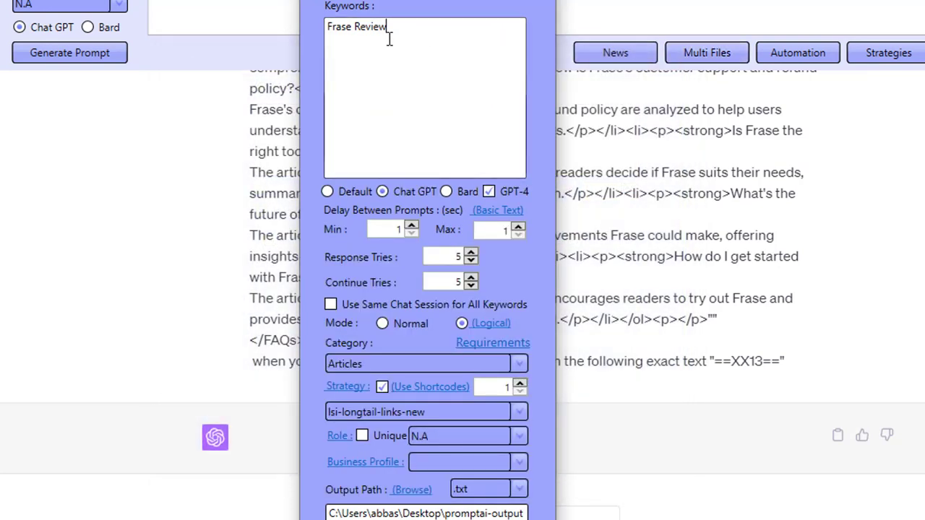
drag(385, 29, 328, 55)
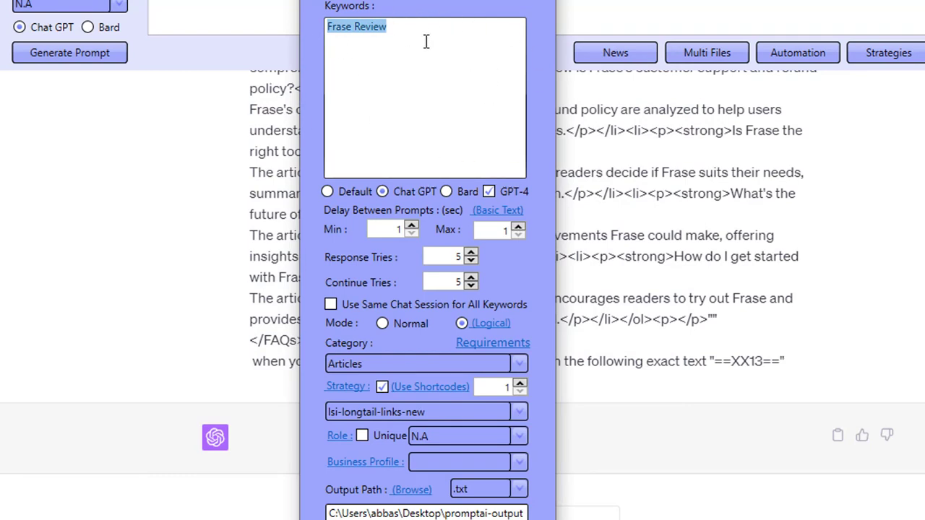
click(424, 82)
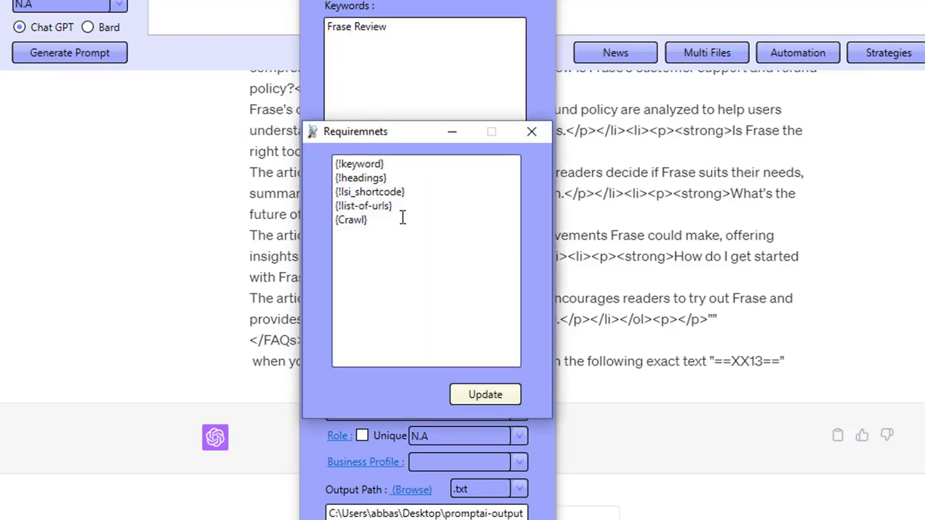
Step: View the strategy's requirements list, highlight the {!list-of-urls} entry and close the list
click(497, 344)
drag(405, 207, 334, 206)
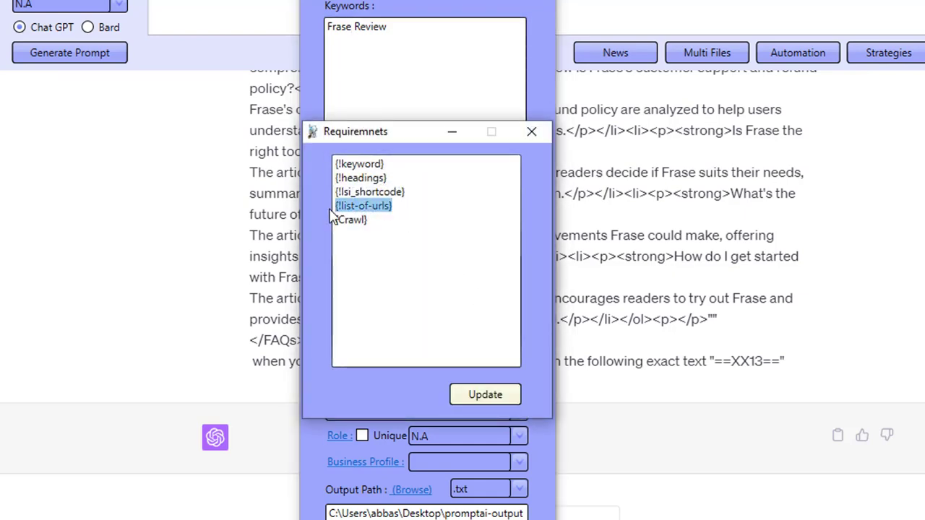
click(532, 131)
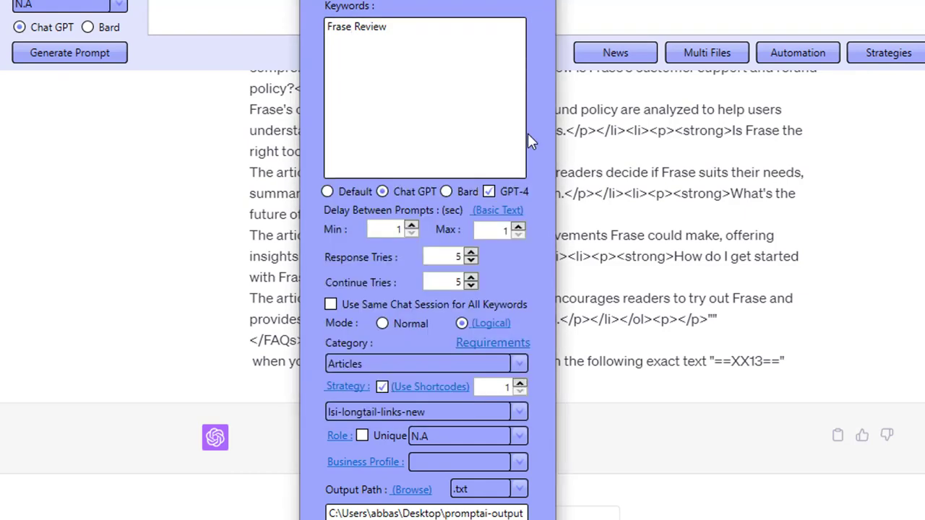
Step: Reopen the shortcodes, look through the URLs stored for {!list-of-urls} and close the window
click(449, 387)
click(495, 171)
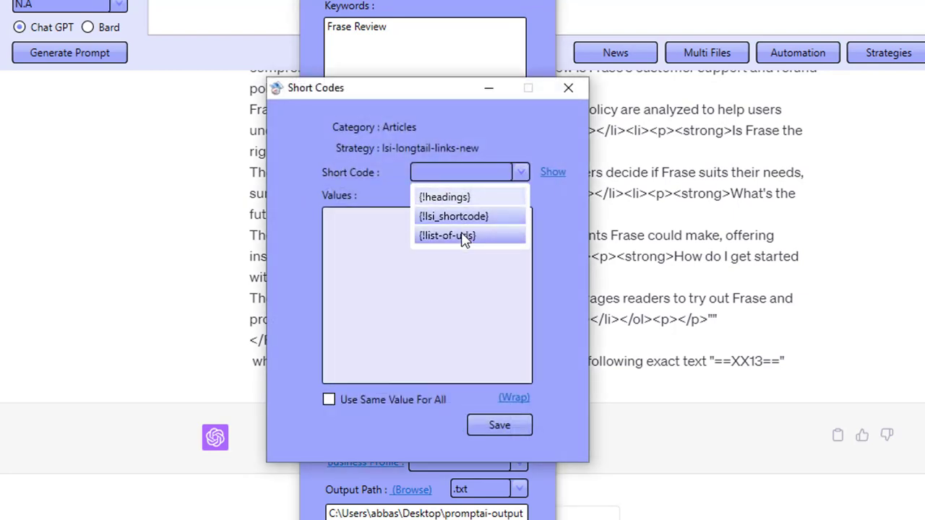
click(467, 237)
click(553, 172)
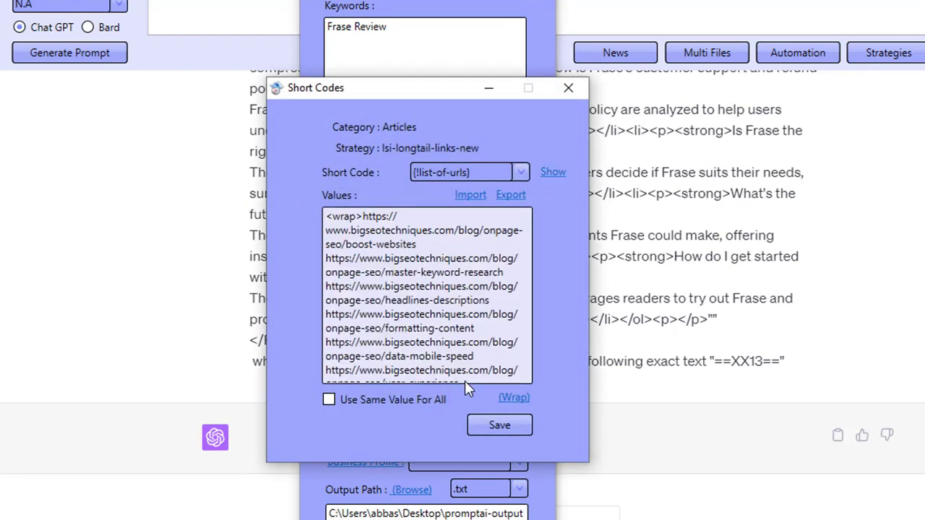
scroll(466, 377, down, 5)
scroll(468, 374, down, 4)
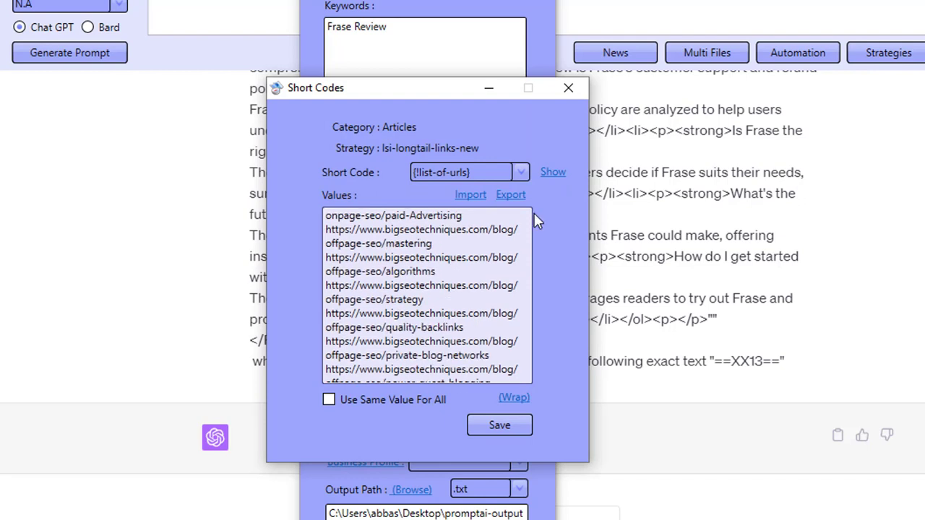
click(568, 87)
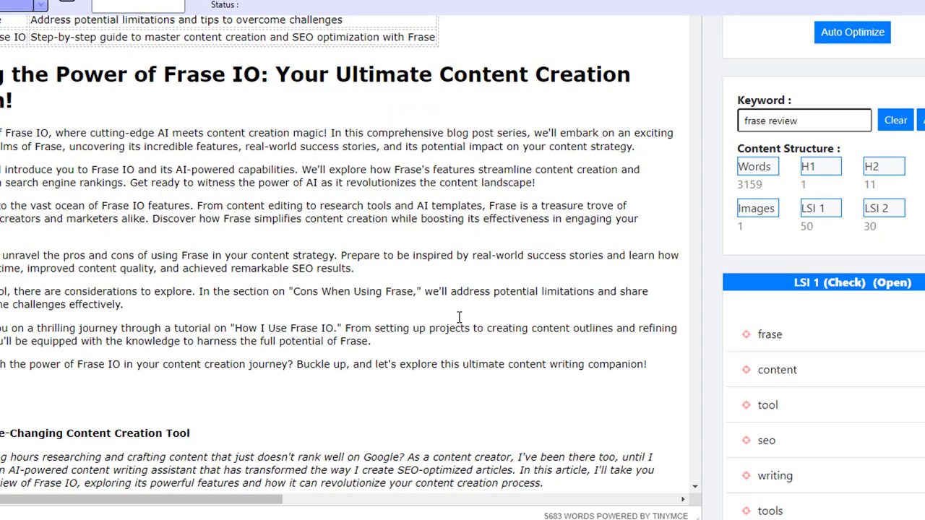
Step: Examine the frase review article in the editor, including its content score, content structure and LSI terms
scroll(458, 317, up, 3)
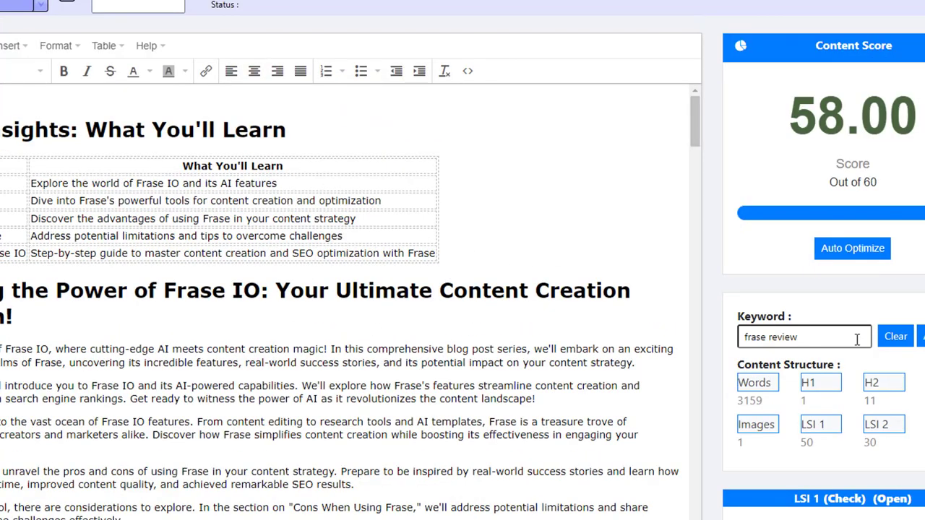
scroll(852, 341, down, 7)
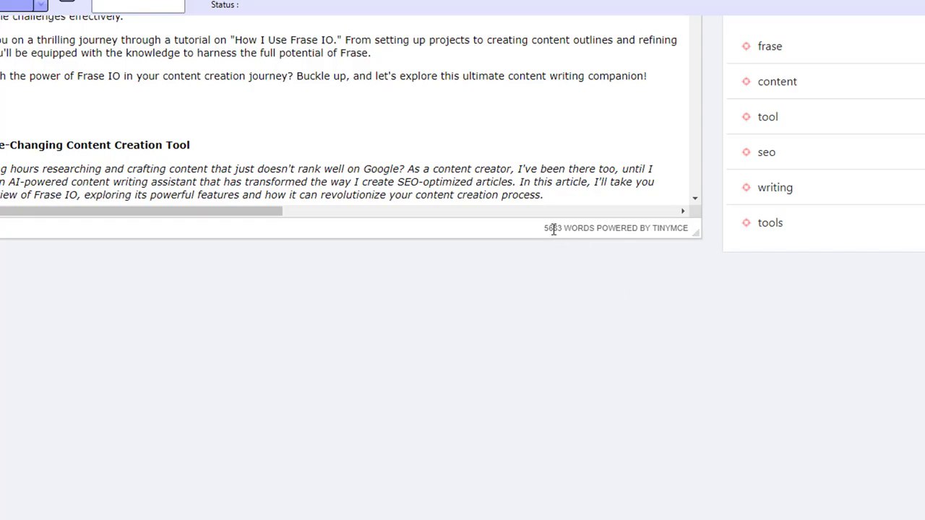
scroll(694, 365, up, 7)
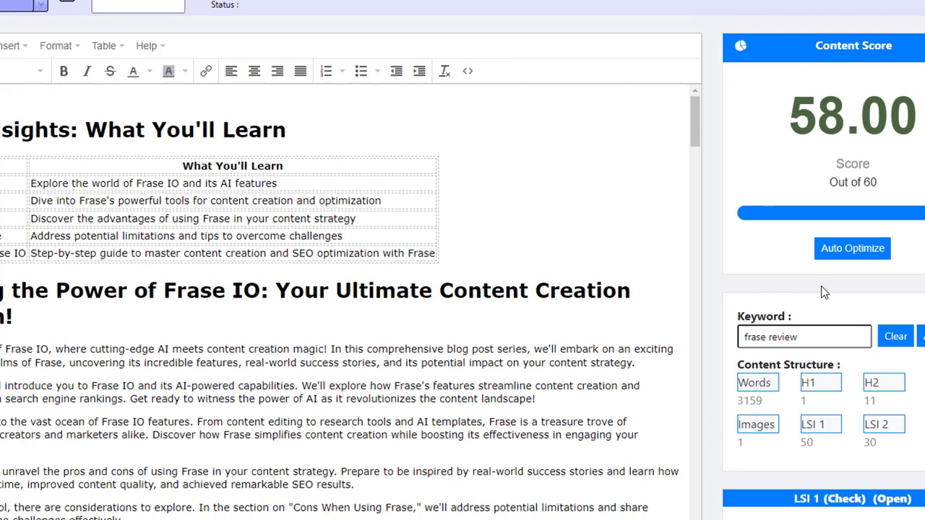
drag(774, 119, 916, 107)
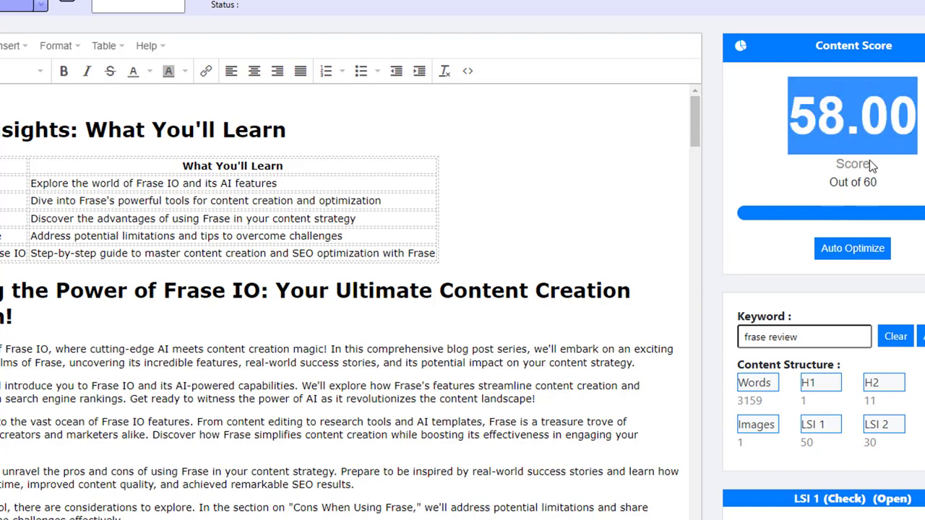
click(842, 133)
drag(798, 122, 873, 137)
drag(865, 182, 759, 192)
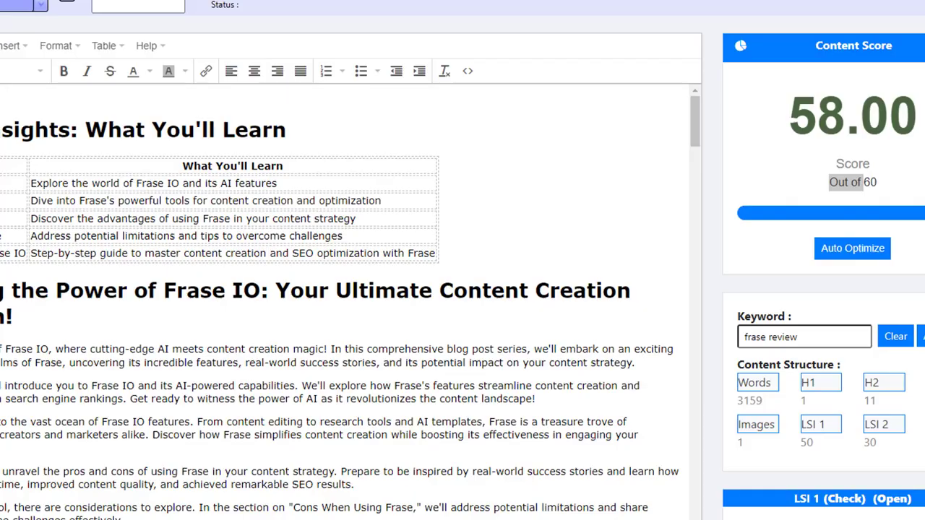
scroll(180, 262, down, 5)
scroll(103, 283, up, 10)
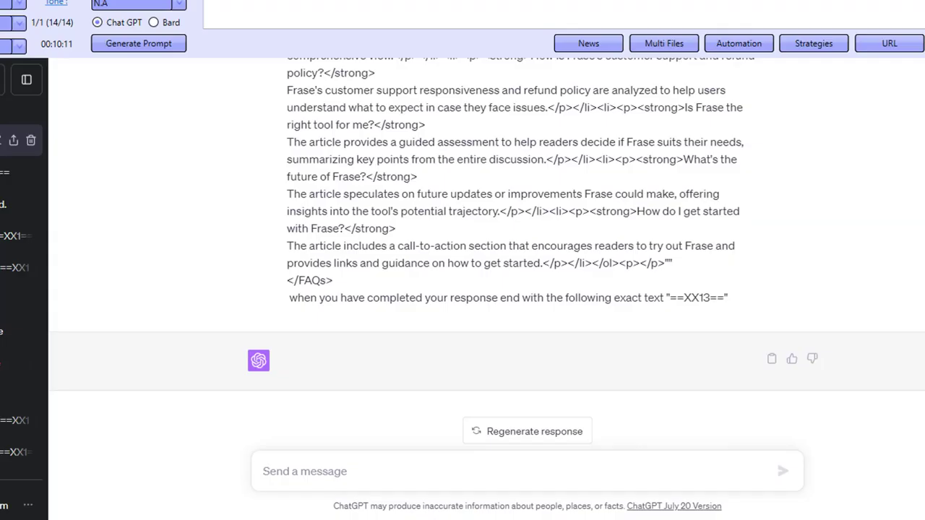
Step: Start the automation for the Frase Review keyword with Chat GPT, GPT-4 and the lsi-longtail-links-new strategy
click(753, 43)
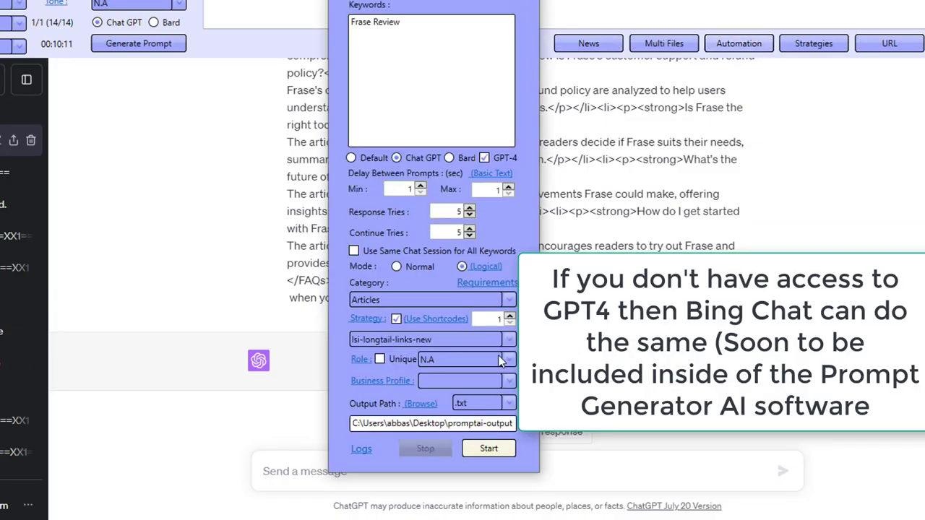
click(488, 449)
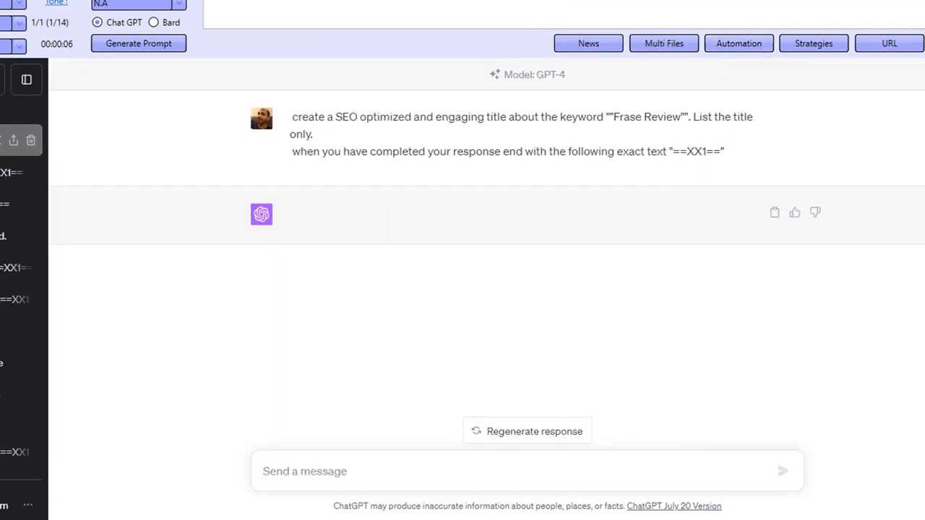
Step: Review the list of prompts in the running strategy, close it and return to the chat conversation
click(811, 469)
click(366, 319)
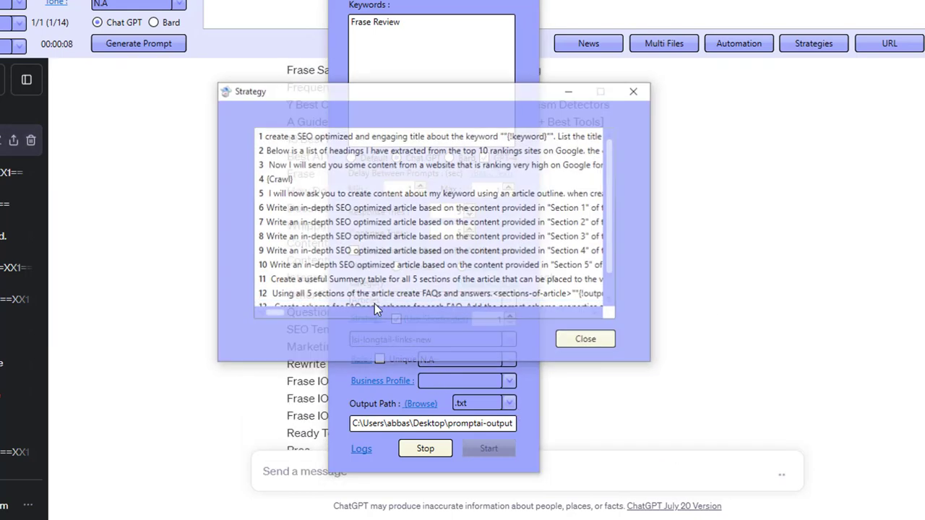
scroll(374, 303, down, 1)
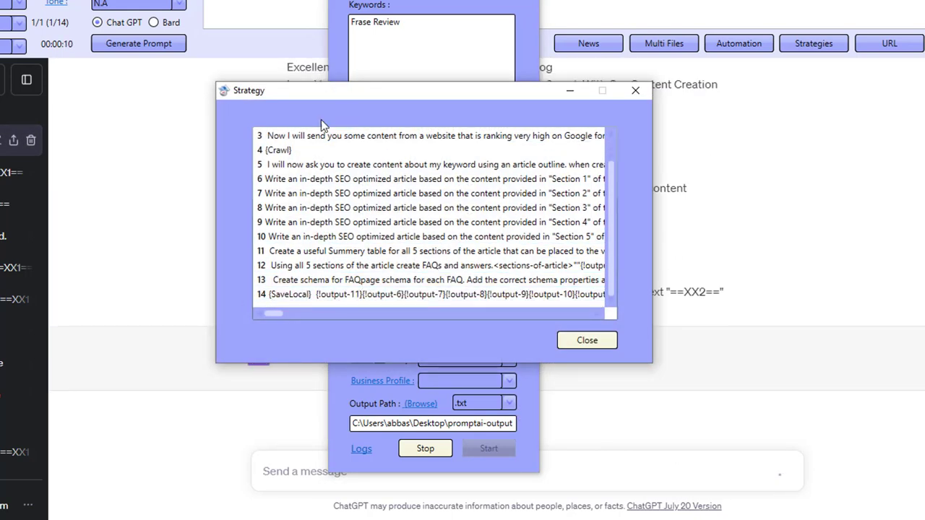
scroll(269, 281, up, 1)
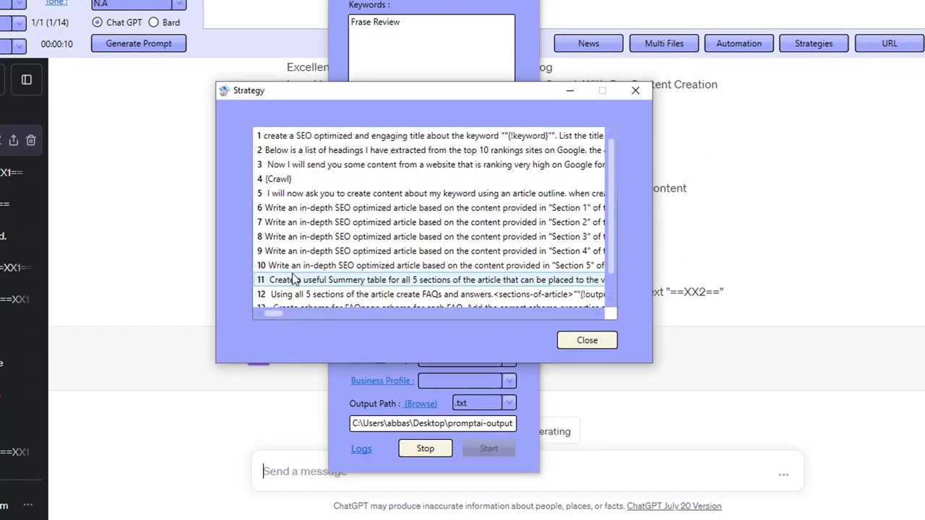
click(635, 90)
click(440, 315)
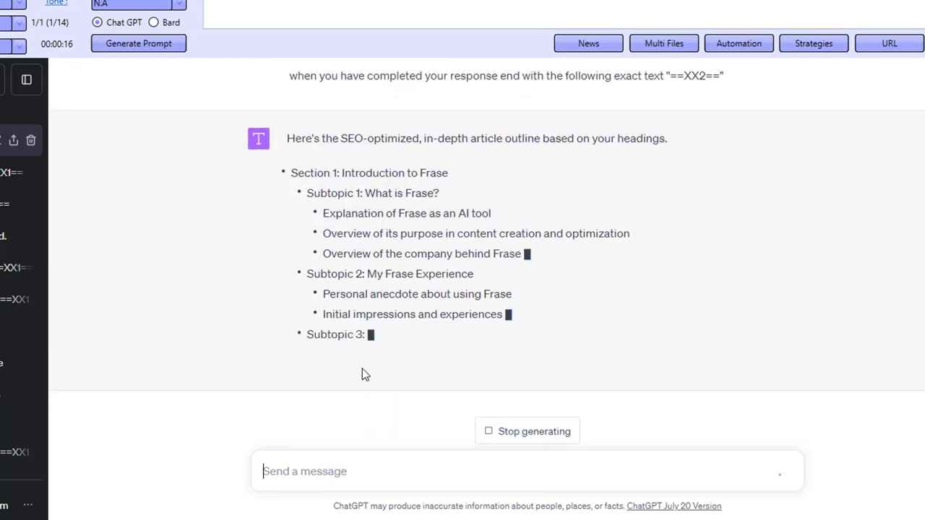
Step: Go back to the start of the outline prompt and read how it uses the extracted headings for the "Frase Review" keyword
scroll(363, 369, up, 8)
scroll(363, 369, up, 15)
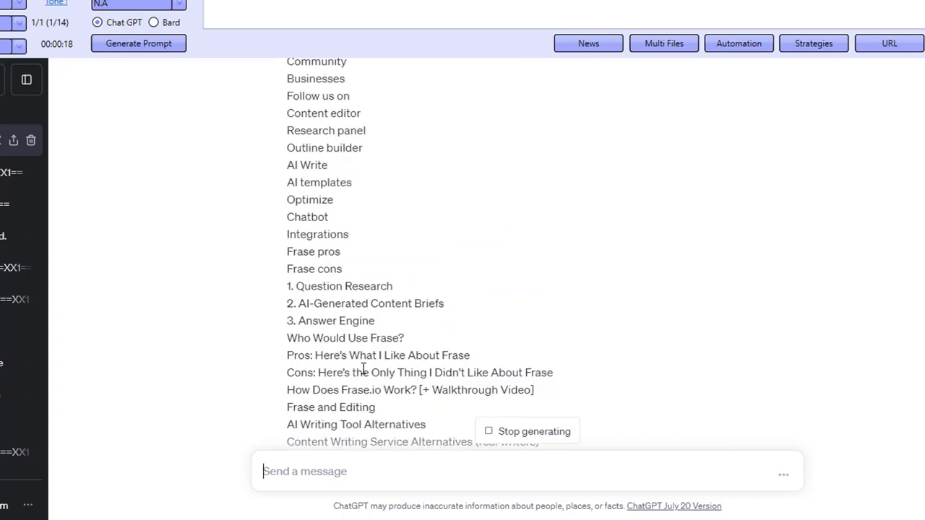
scroll(362, 369, up, 15)
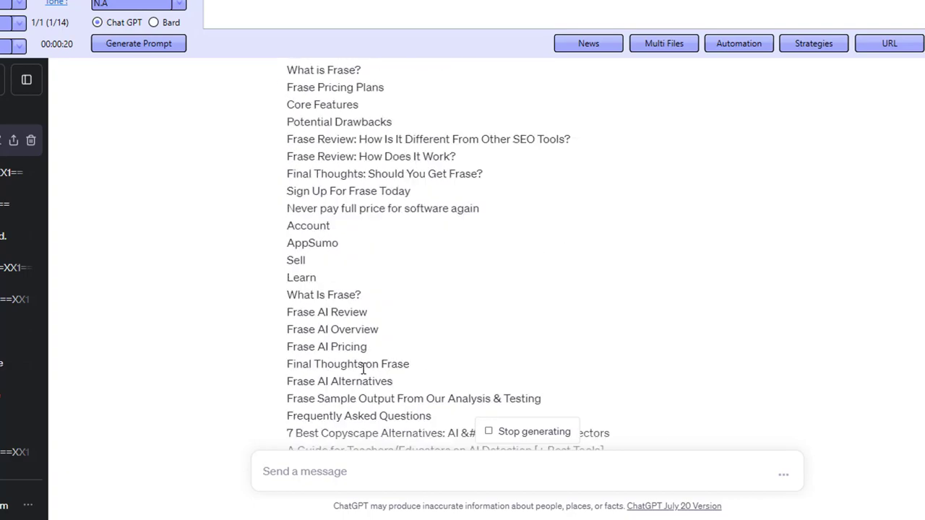
scroll(362, 369, up, 15)
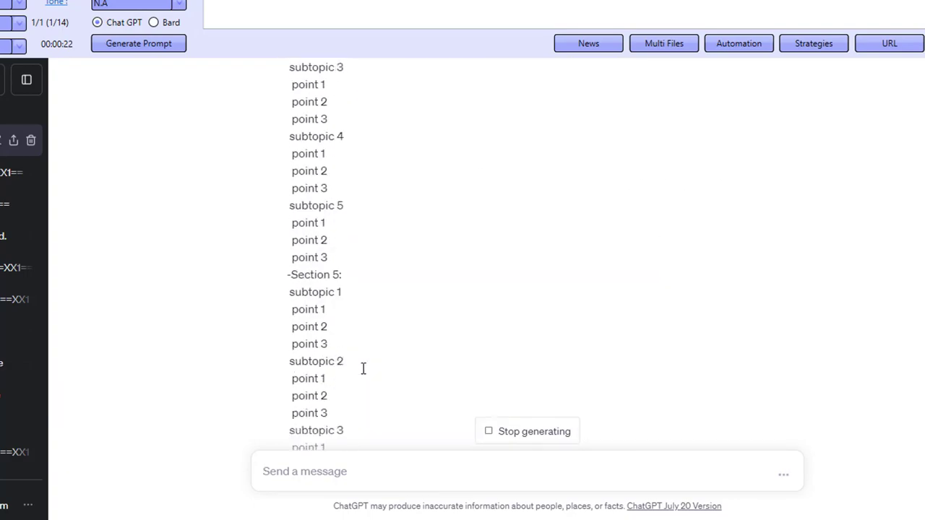
scroll(363, 369, up, 2)
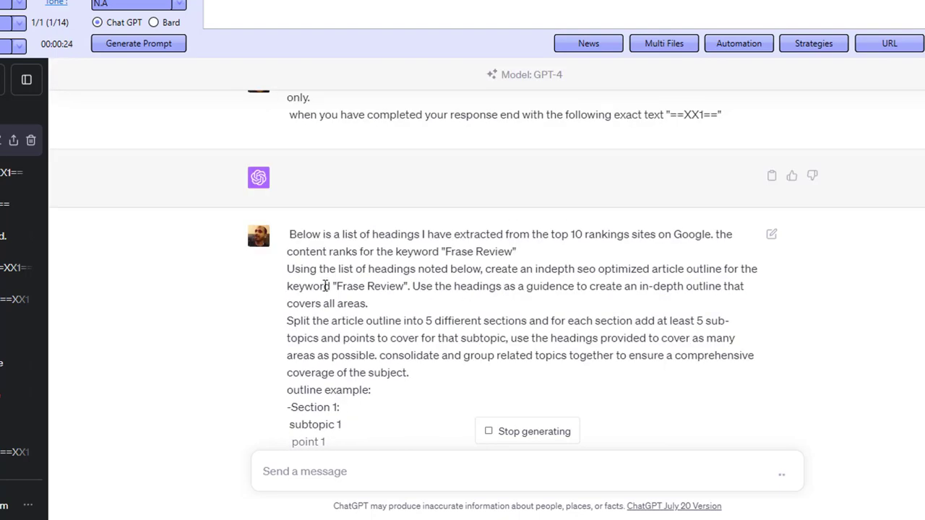
drag(353, 234, 557, 247)
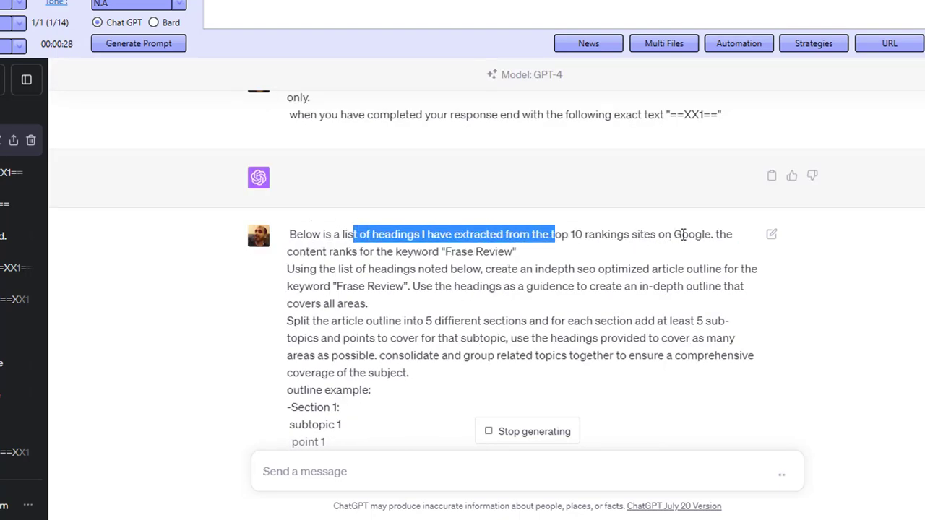
drag(352, 270, 438, 253)
click(523, 257)
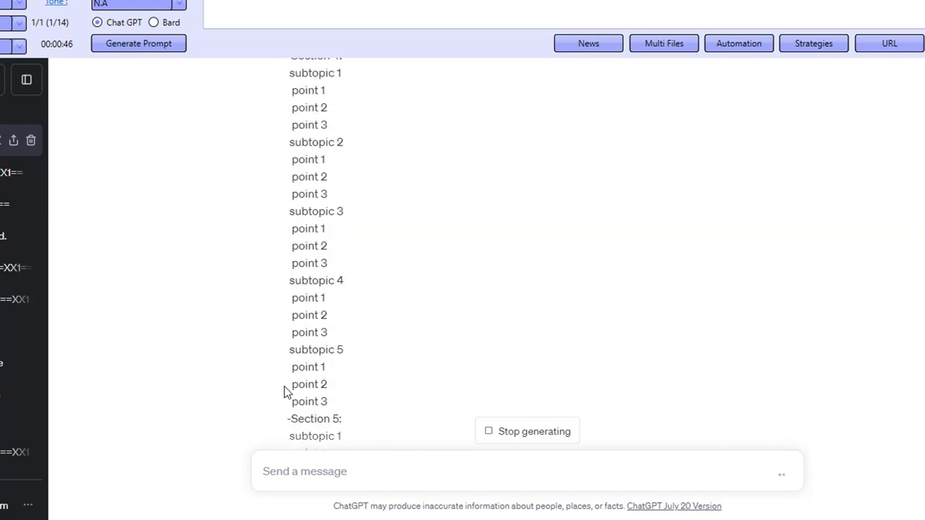
Step: Look through the outline prompt's example structure, heading list and instruction to consolidate and group related topics
scroll(284, 391, down, 10)
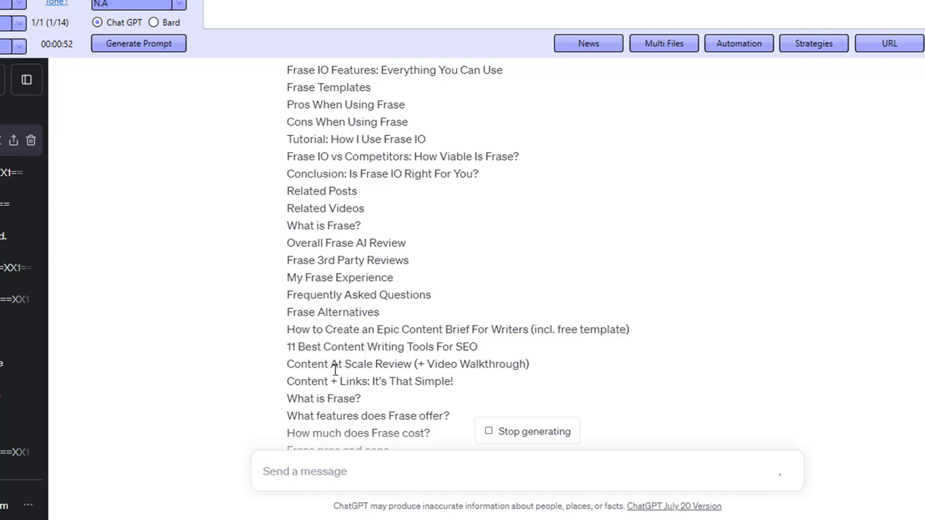
scroll(335, 372, up, 10)
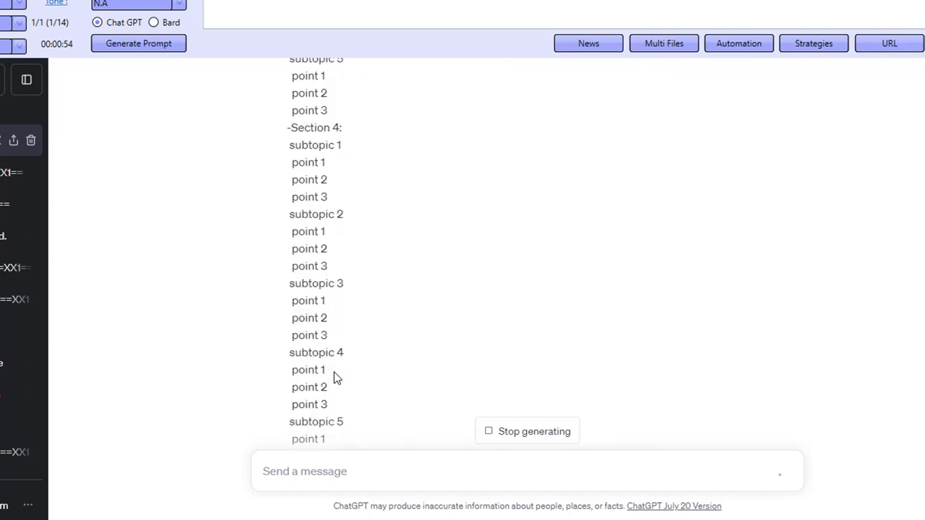
scroll(334, 377, up, 10)
scroll(334, 374, down, 2)
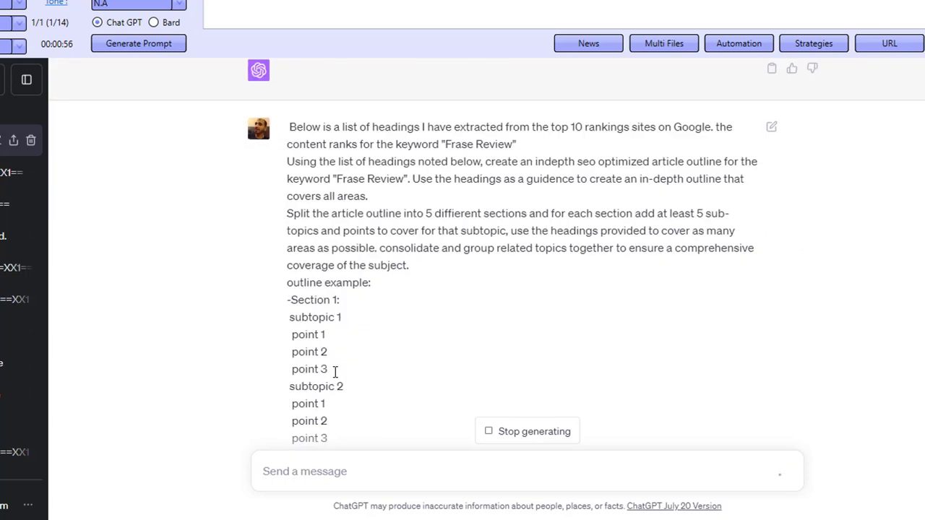
drag(406, 250, 682, 251)
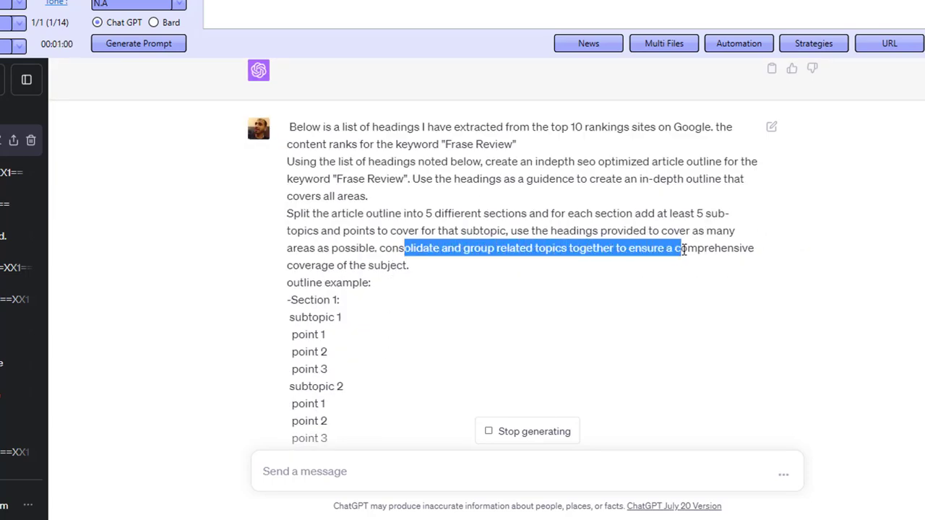
click(386, 265)
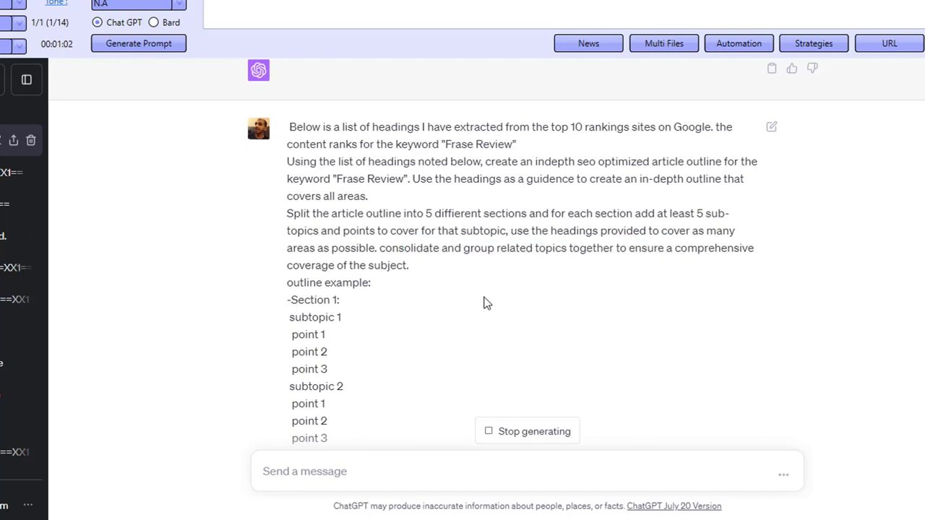
Step: Review the generated article outline, including Section 5 and the subtopics of the section before it
scroll(854, 441, down, 10)
scroll(855, 443, down, 10)
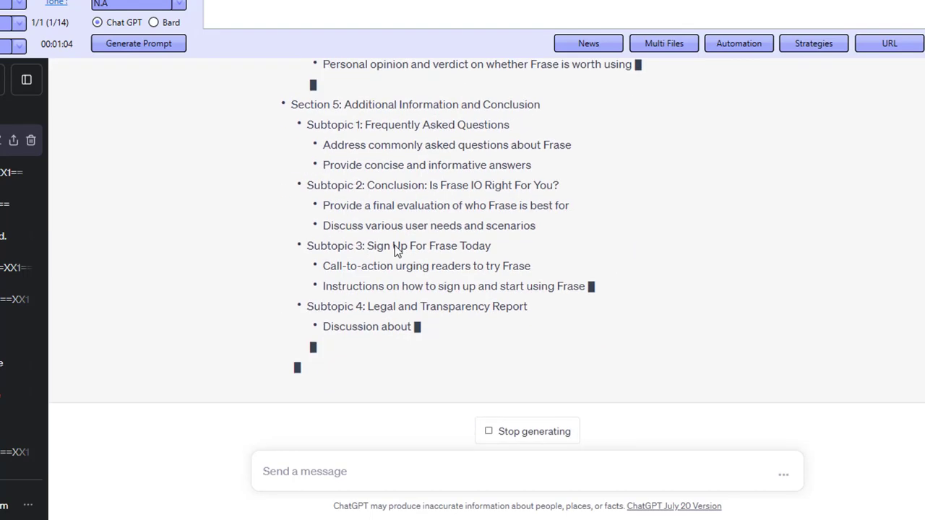
scroll(405, 345, up, 3)
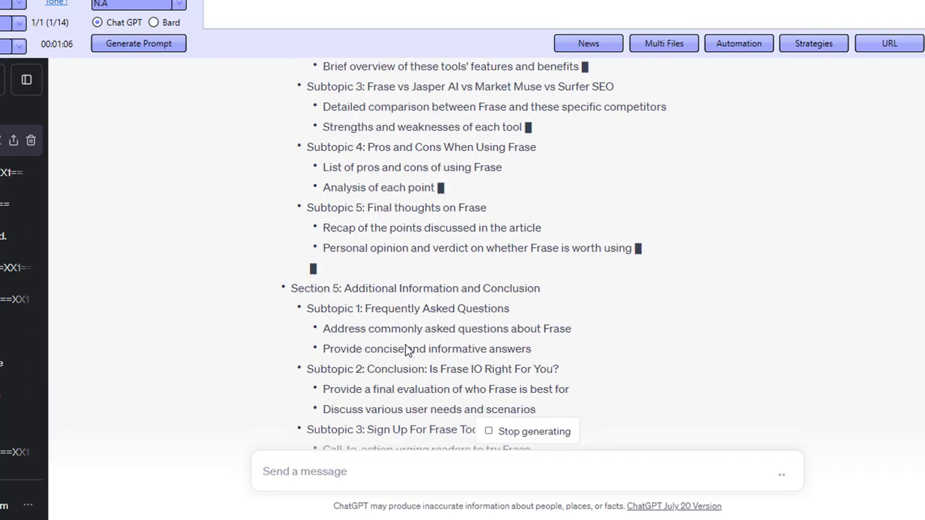
Step: Stop ChatGPT's unneeded responses to the part2 and part3 content of the top-ranking page
scroll(417, 339, down, 3)
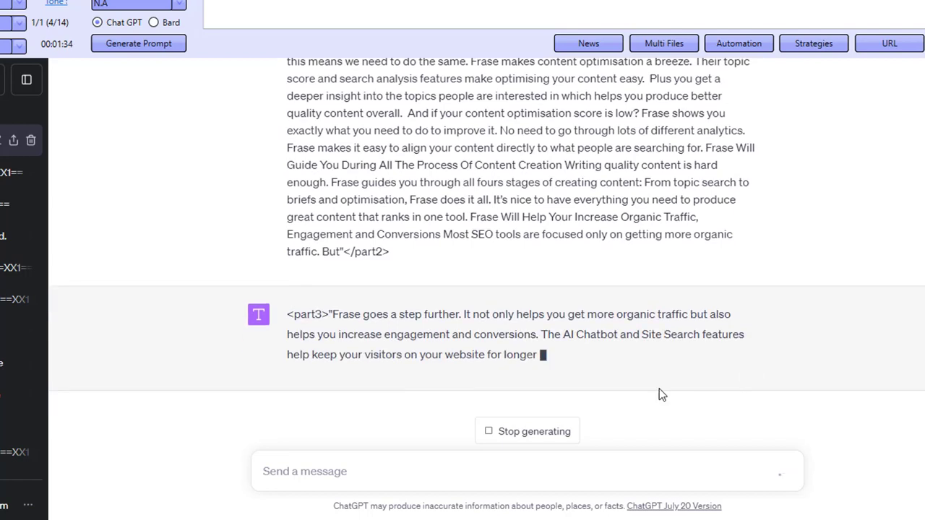
click(543, 431)
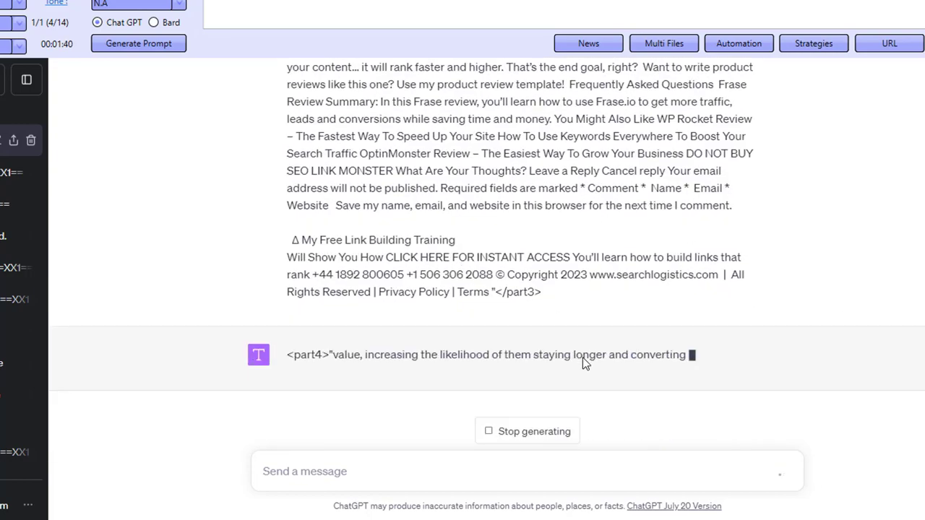
click(553, 432)
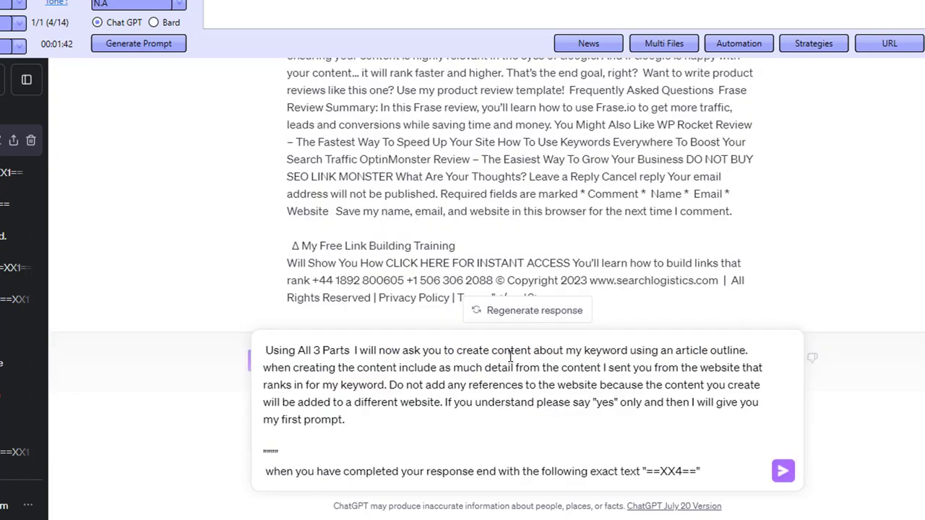
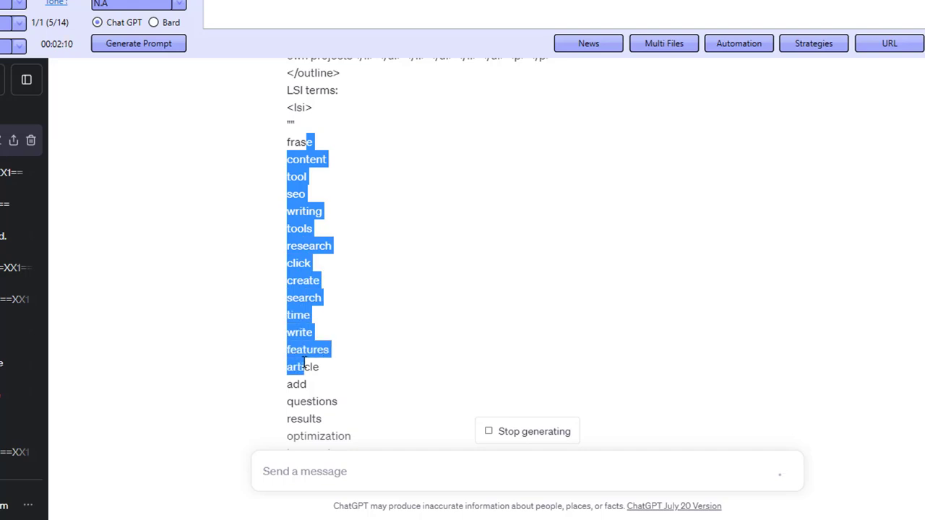
Step: Examine the LSI terms and list of URLs in the first section prompt, and the generated Introduction to Frase
click(316, 216)
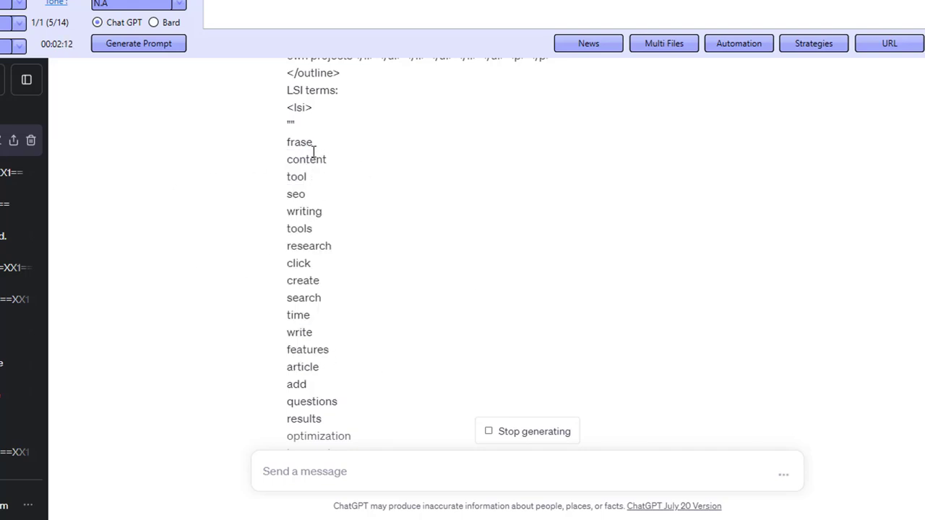
scroll(320, 367, down, 20)
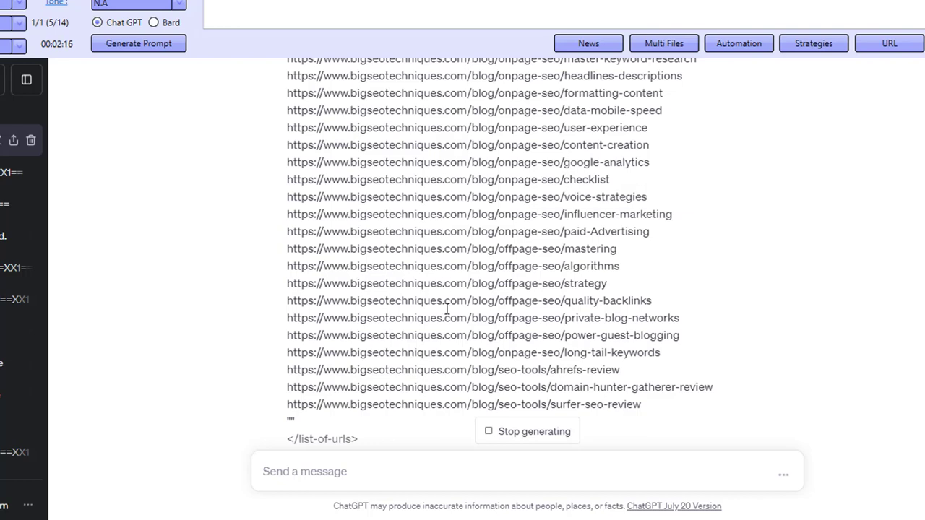
drag(447, 309, 444, 266)
click(434, 295)
scroll(431, 301, down, 6)
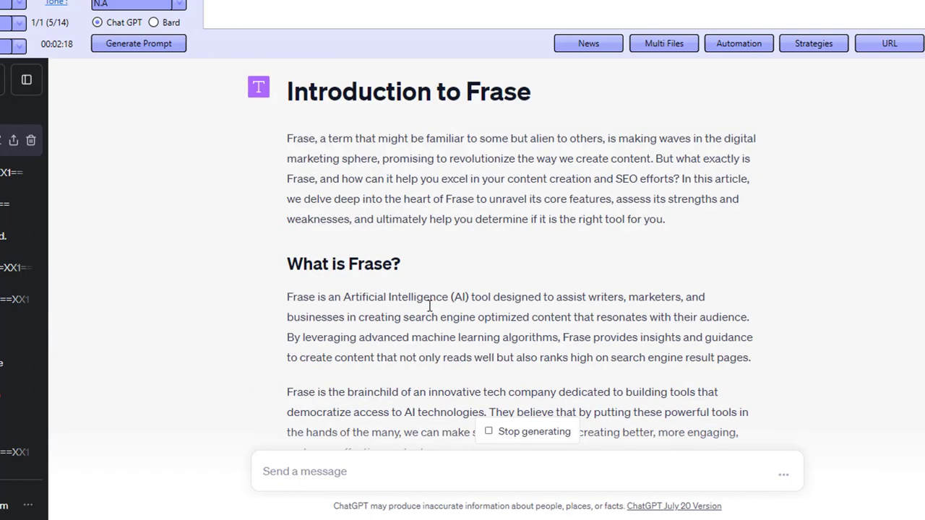
scroll(396, 298, down, 7)
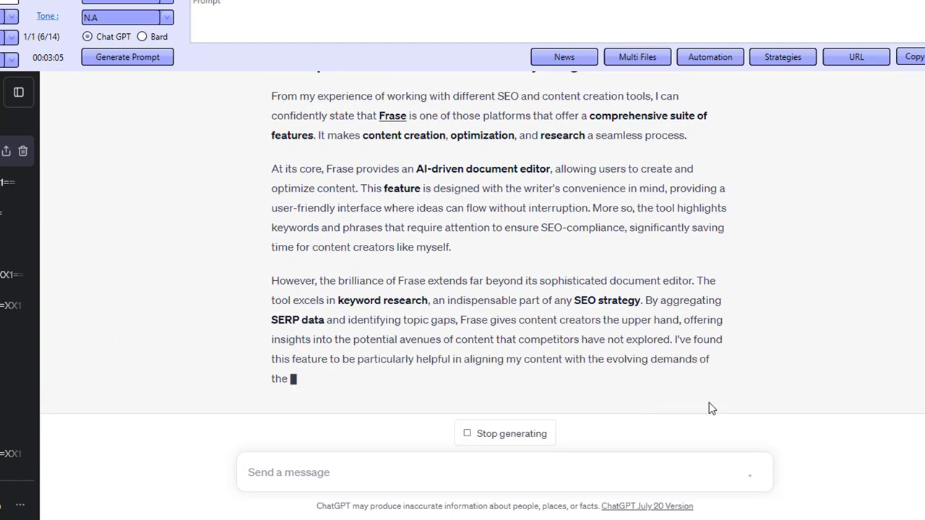
Step: Read the generated Section 2 on Frase's core features, including its bold terms, link and subtopic headings
scroll(310, 347, up, 3)
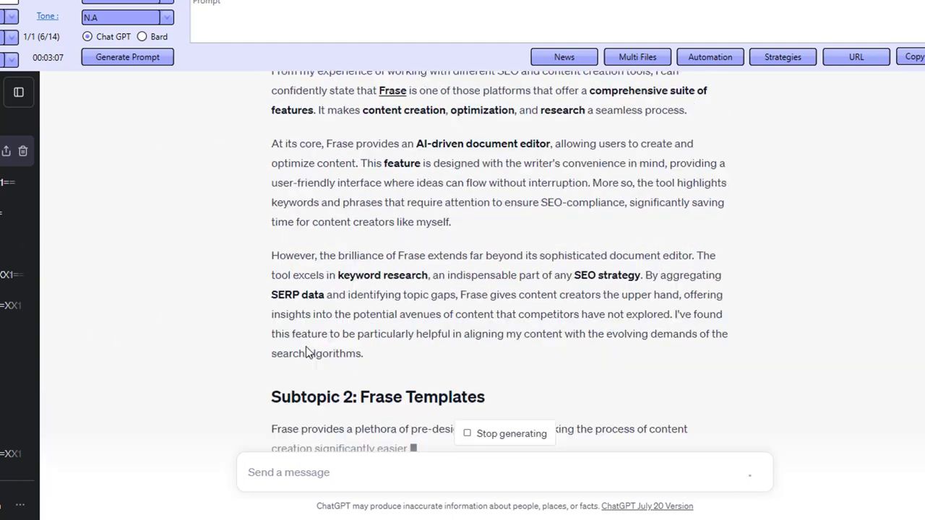
scroll(322, 263, up, 3)
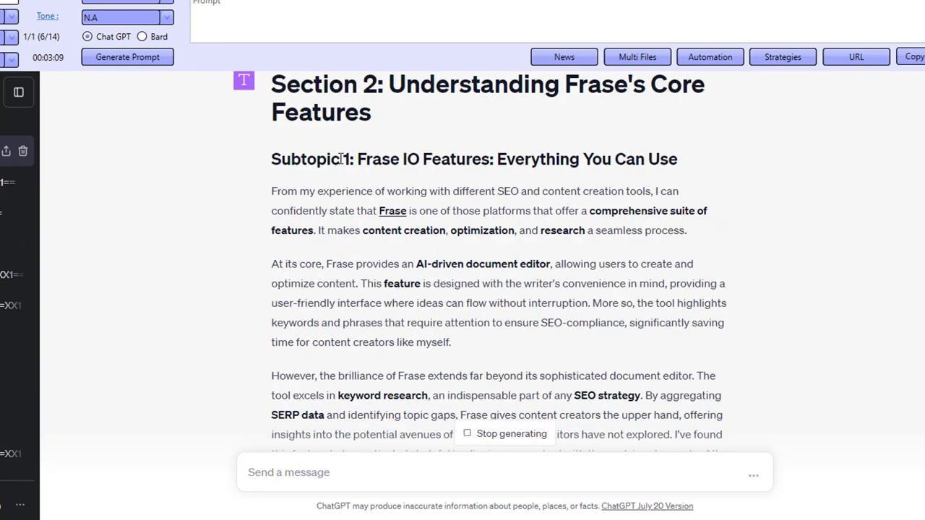
scroll(334, 214, up, 2)
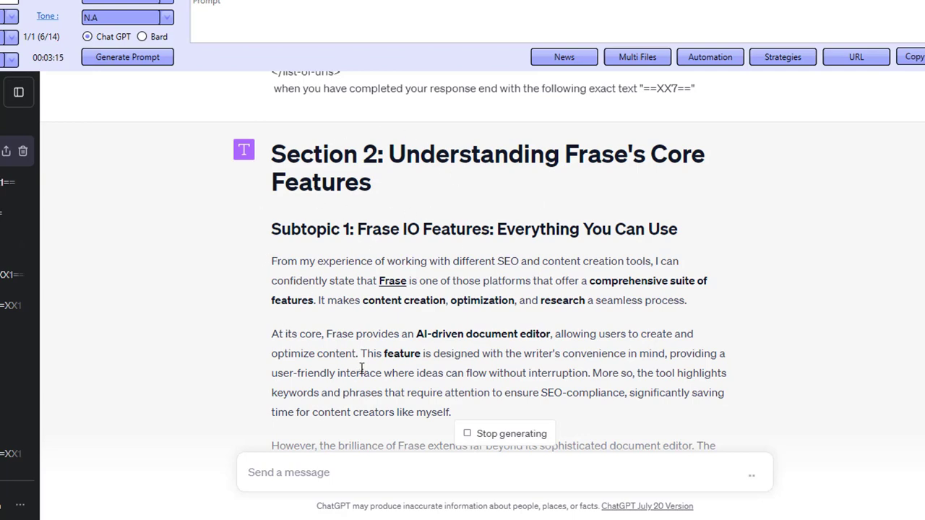
right_click(358, 278)
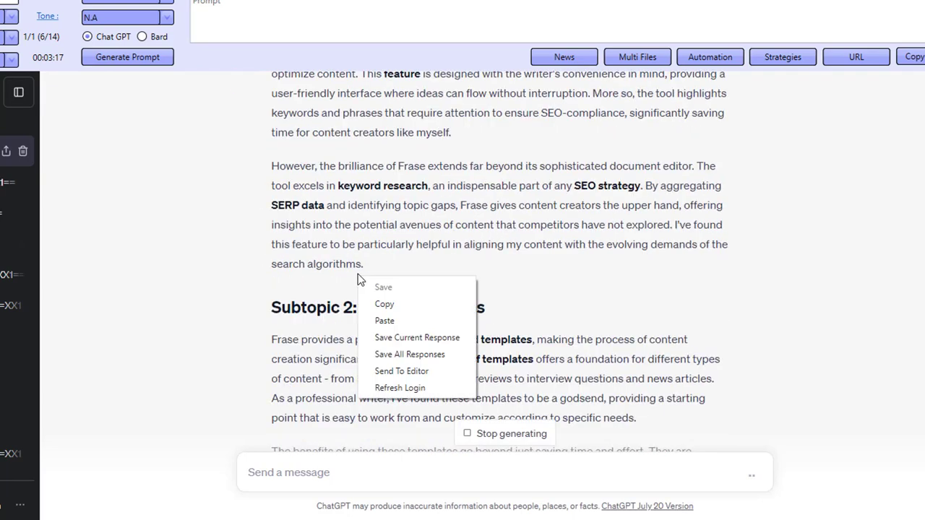
scroll(326, 278, up, 4)
scroll(355, 322, down, 10)
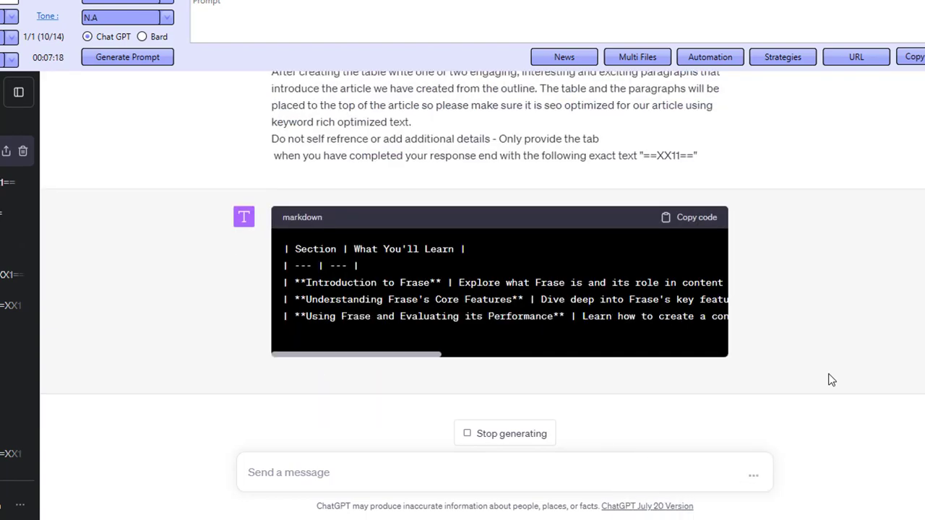
Step: Read the prompt for a summary table of all 5 article sections with introductory paragraphs, and continue to the FAQ prompt
scroll(724, 375, up, 3)
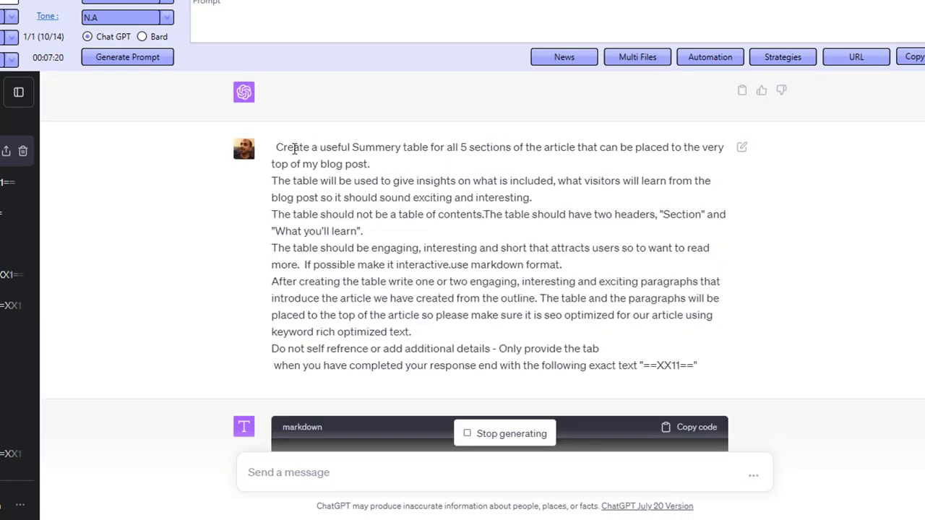
drag(294, 148, 432, 153)
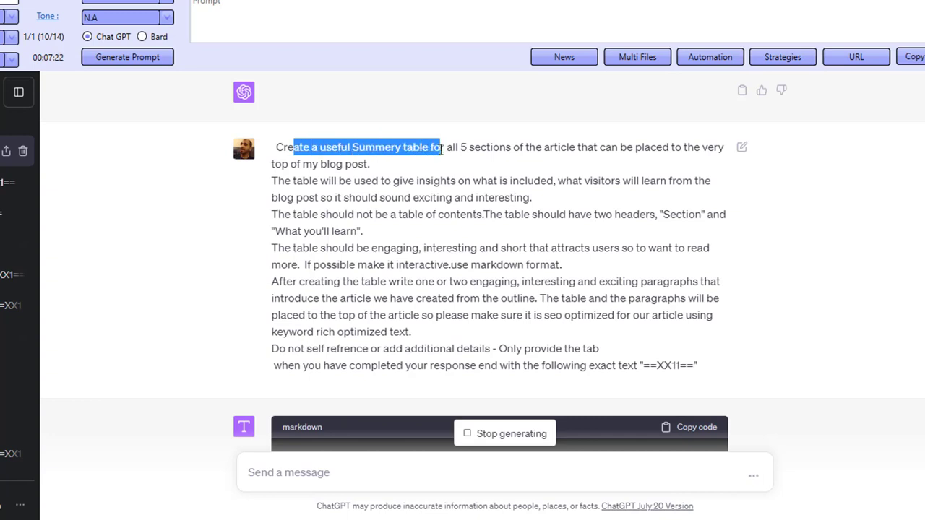
key(alt+Tab)
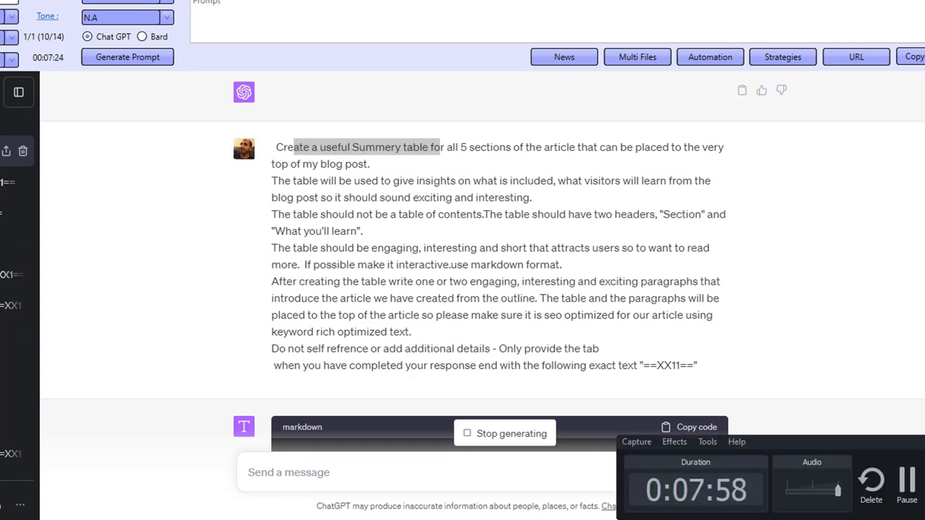
key(alt+Tab)
click(791, 355)
scroll(644, 334, down, 3)
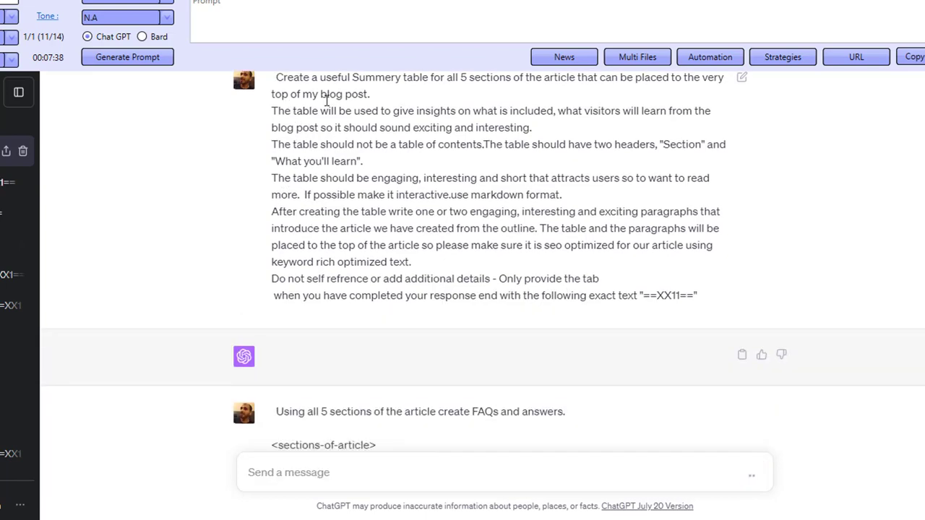
drag(280, 111, 347, 138)
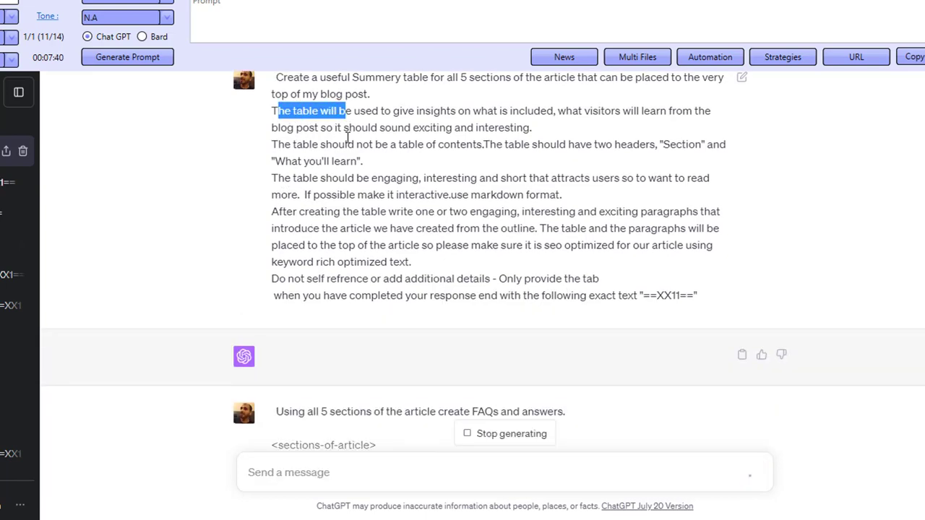
scroll(459, 267, down, 15)
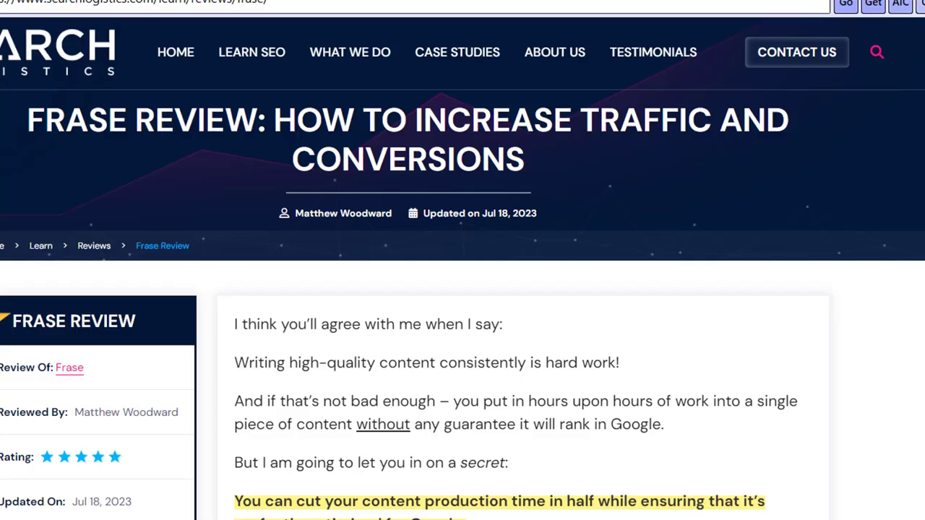
Step: Search Google for "markdown to html" in the built-in browser and open the Free Markdown to HTML Converter
key(ctrl+b)
key(Escape)
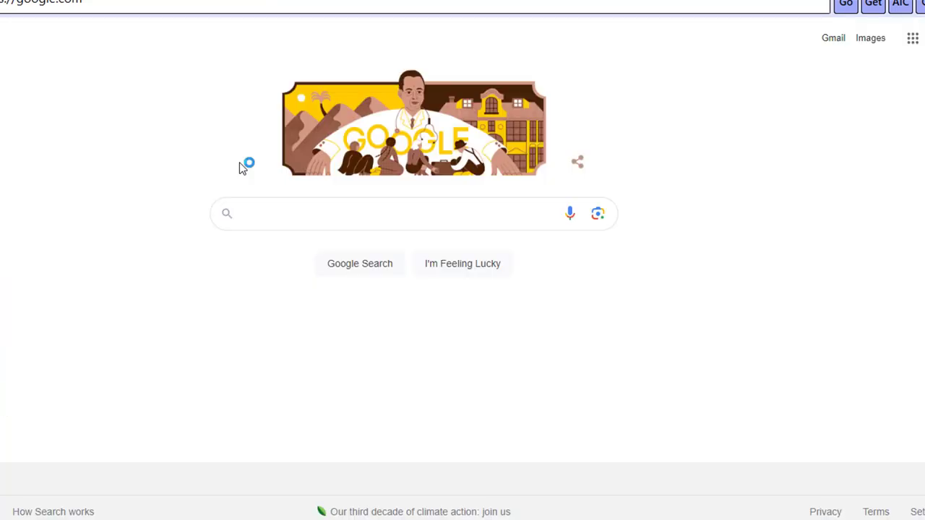
click(315, 215)
text(mar)
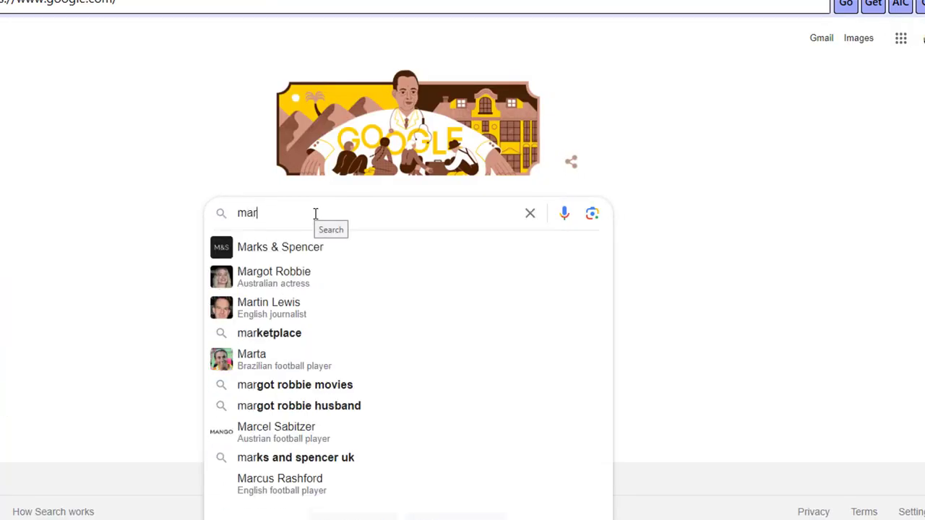
text(kdown to htm)
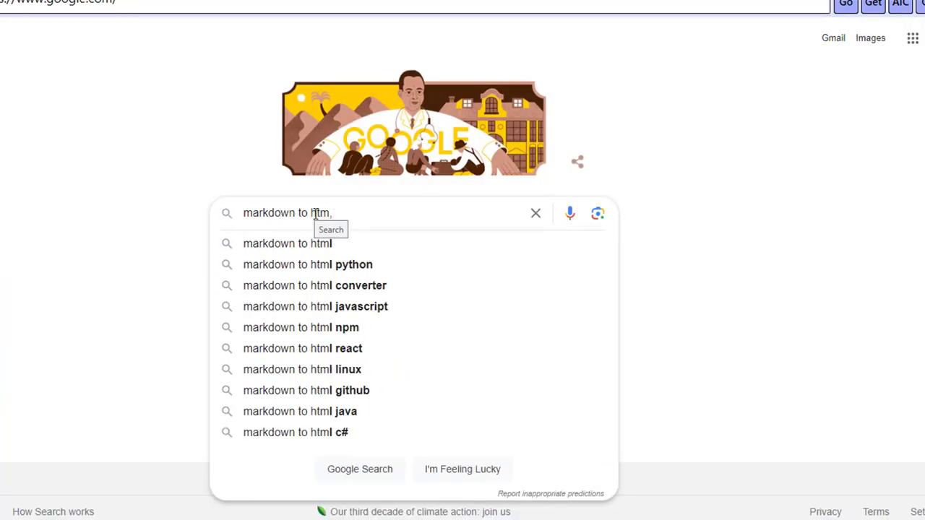
text(l)
key(Return)
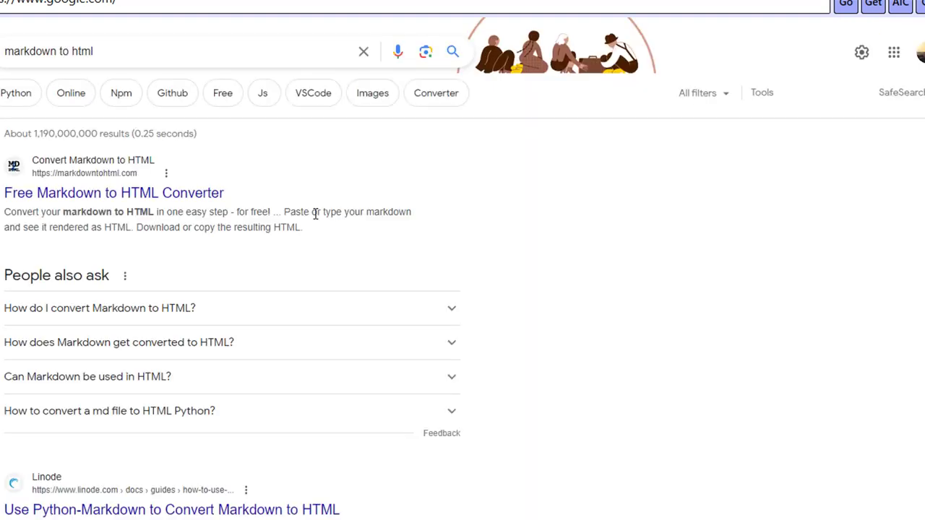
click(186, 194)
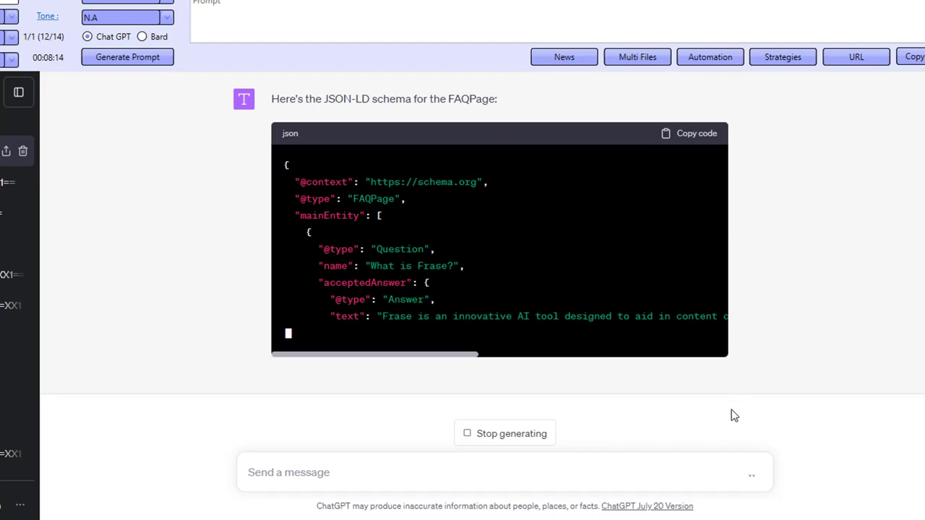
Step: Check the FAQPage schema prompt in the chat and acknowledge the completed automation
scroll(733, 416, up, 10)
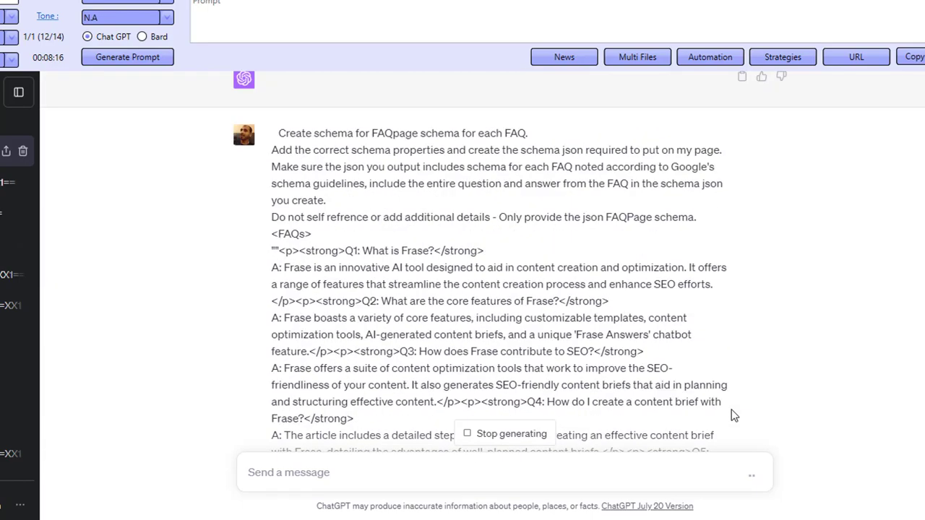
scroll(460, 331, down, 10)
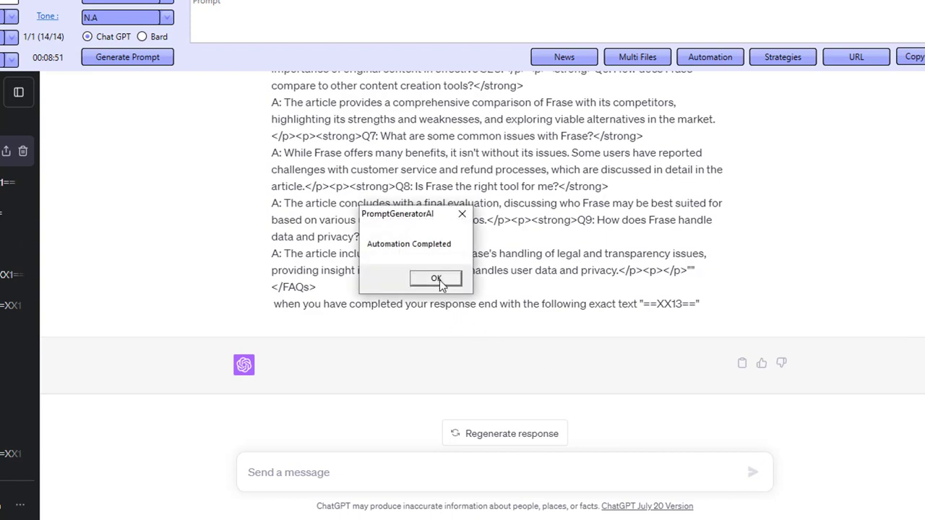
click(436, 279)
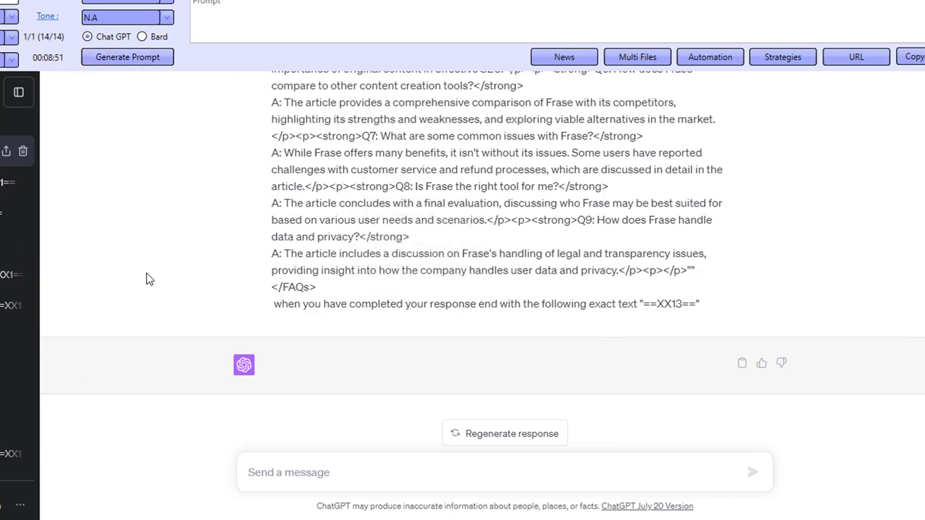
Step: Review the prompts of the lsi-longtail-links-new strategy from the automation settings, and close both windows
click(709, 57)
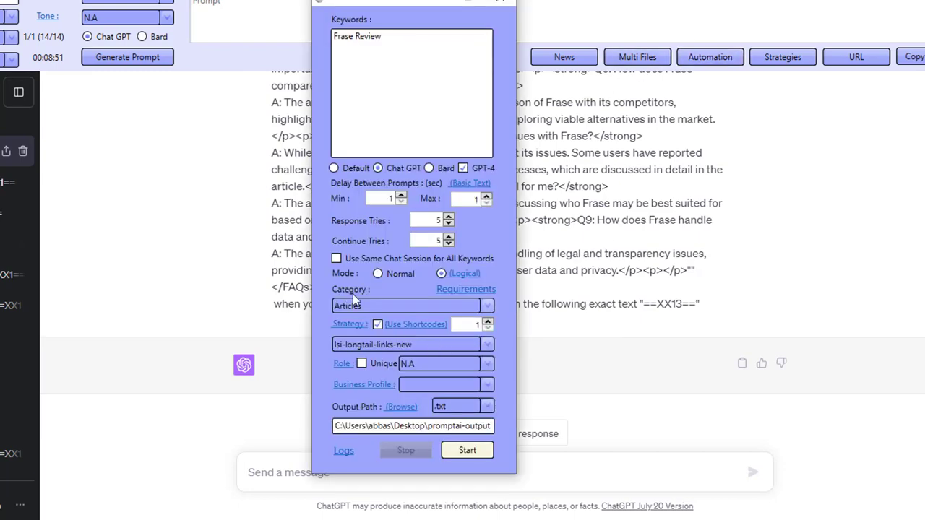
click(341, 325)
scroll(378, 300, down, 1)
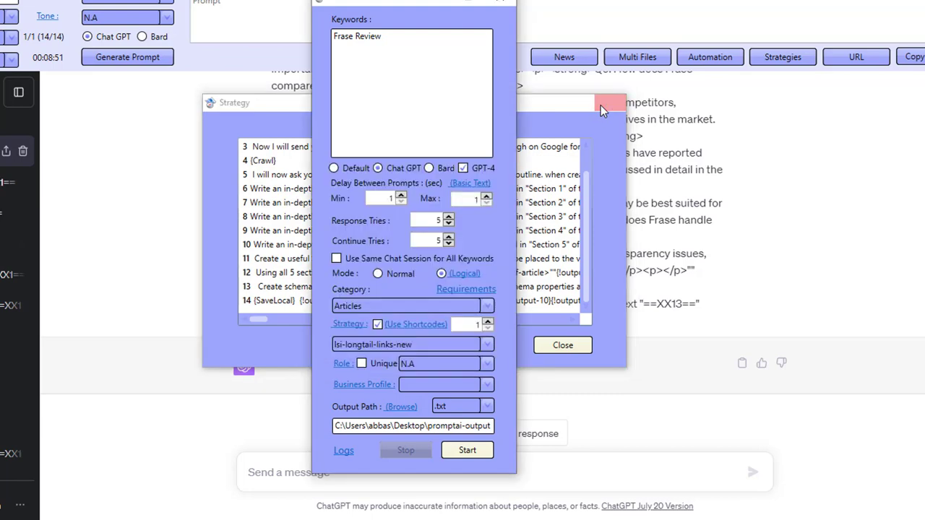
click(600, 105)
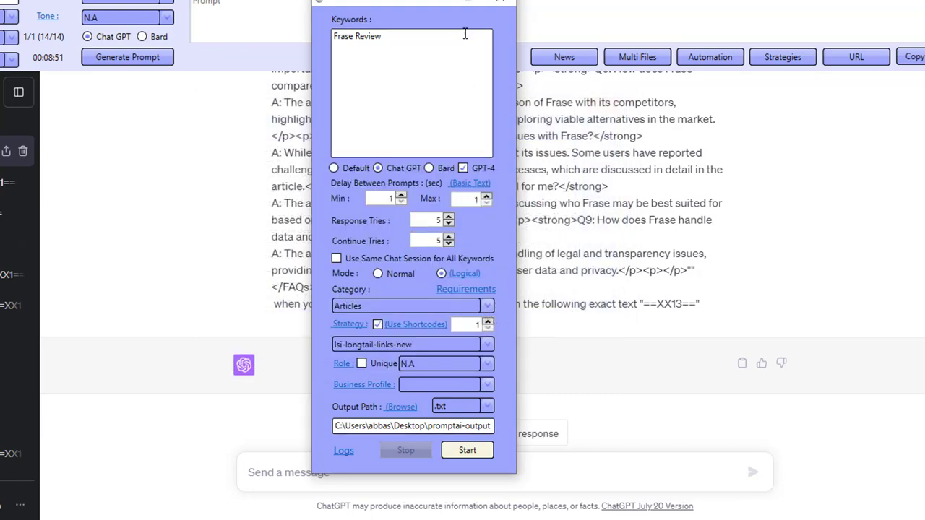
click(489, 9)
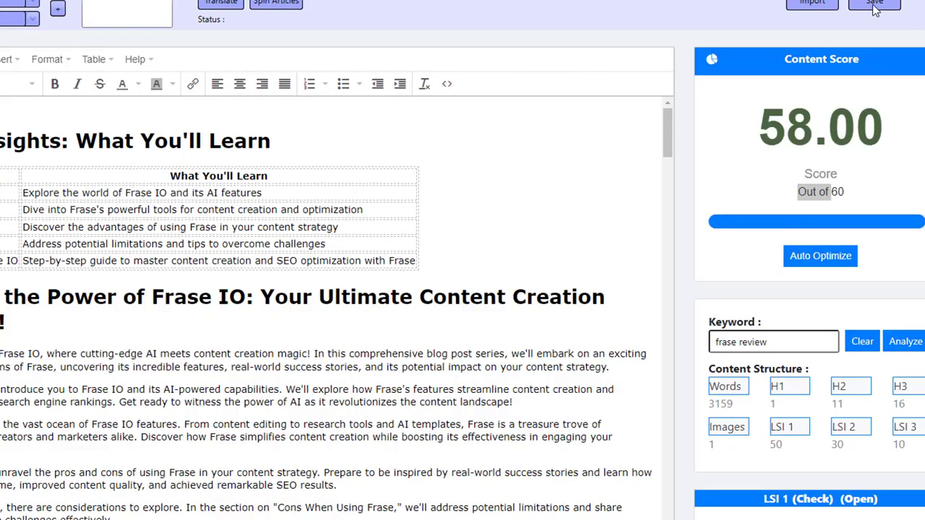
Step: Import the generated Frase review into the editor and check its markdown summary table and word count
click(812, 3)
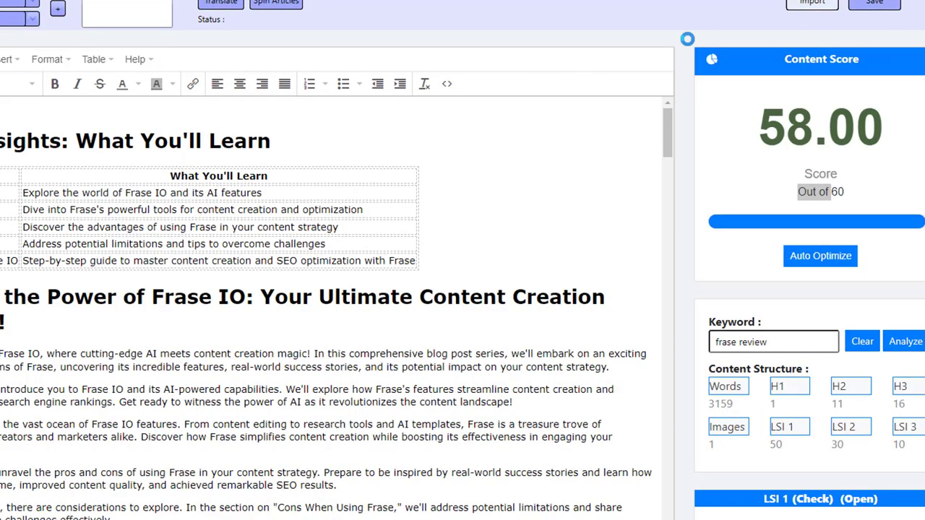
double_click(112, 50)
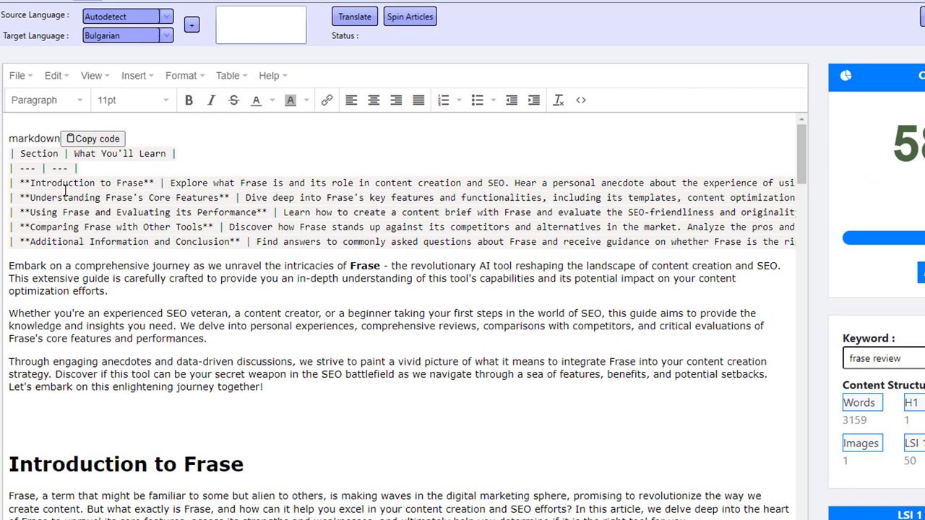
triple_click(63, 169)
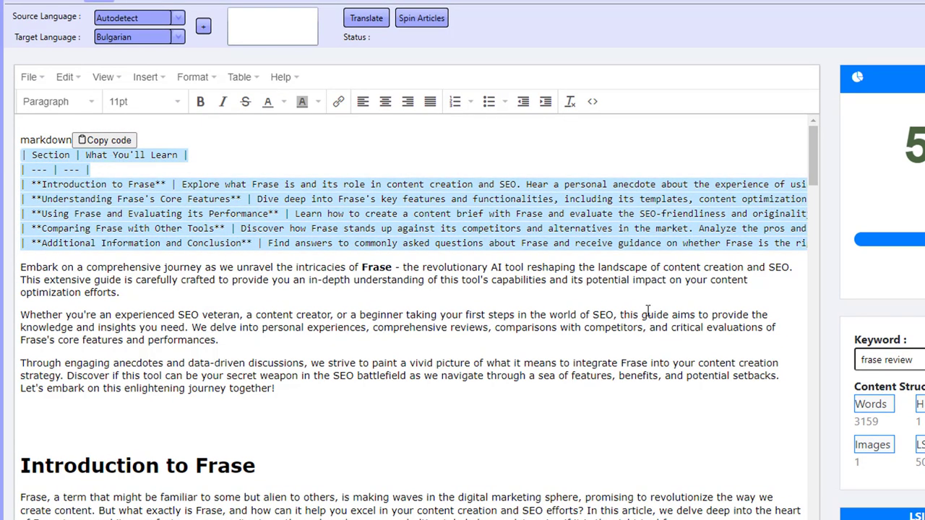
scroll(843, 349, down, 4)
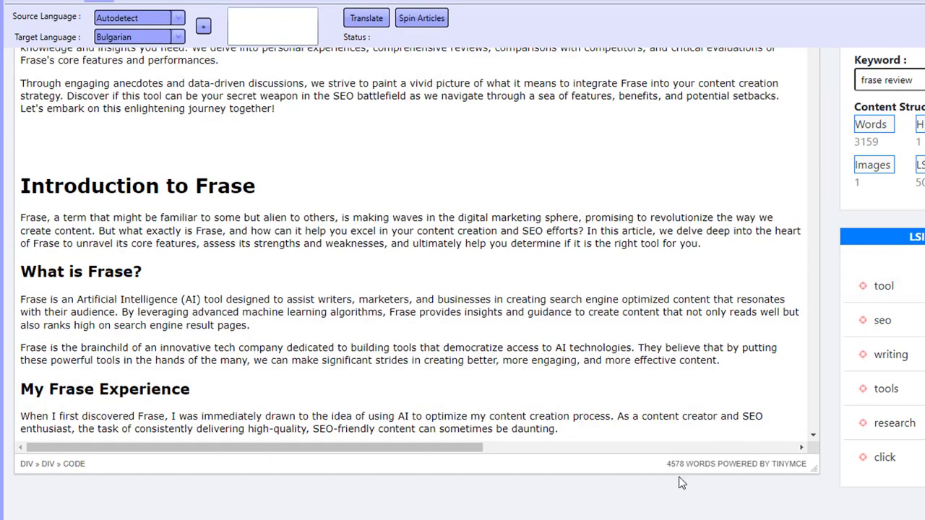
scroll(795, 515, up, 3)
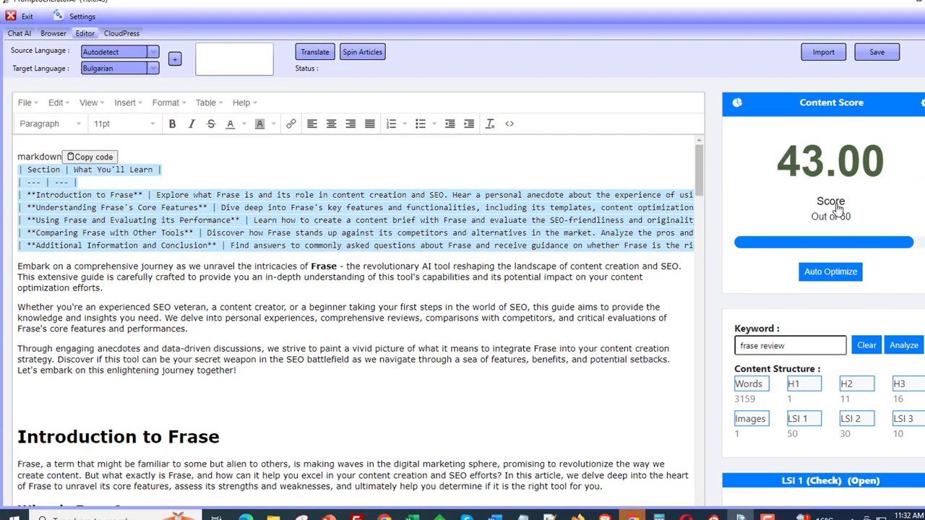
Step: Compare the article's content score, word count, H1 and H2 statistics with the recommended content structure for "frase review"
drag(785, 161, 877, 160)
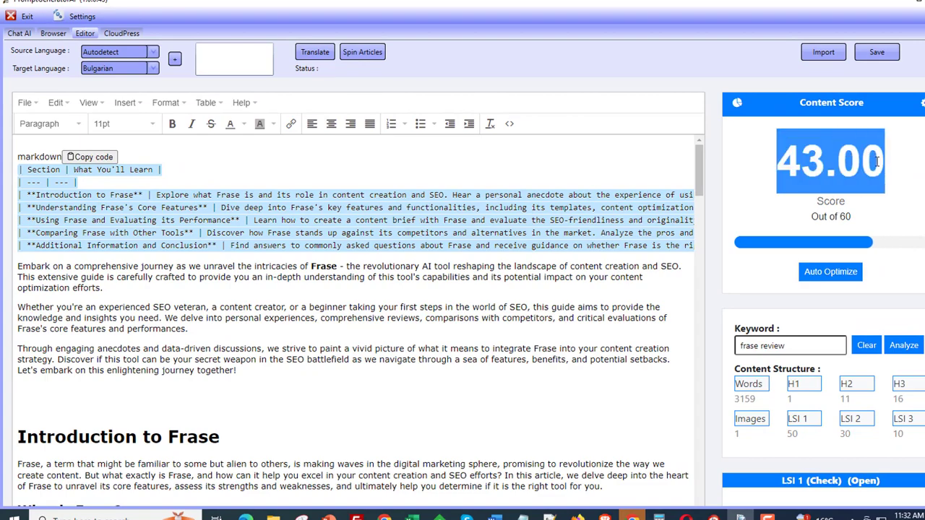
click(737, 102)
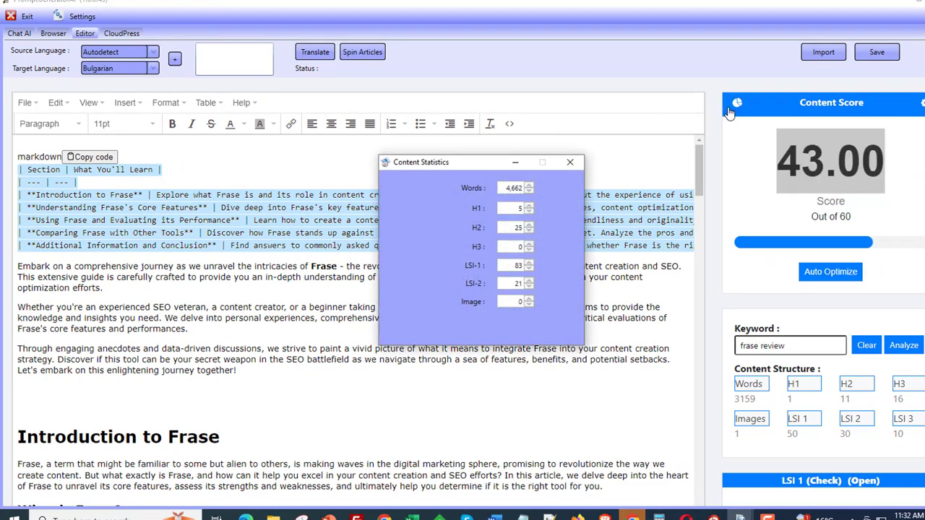
drag(476, 168, 596, 317)
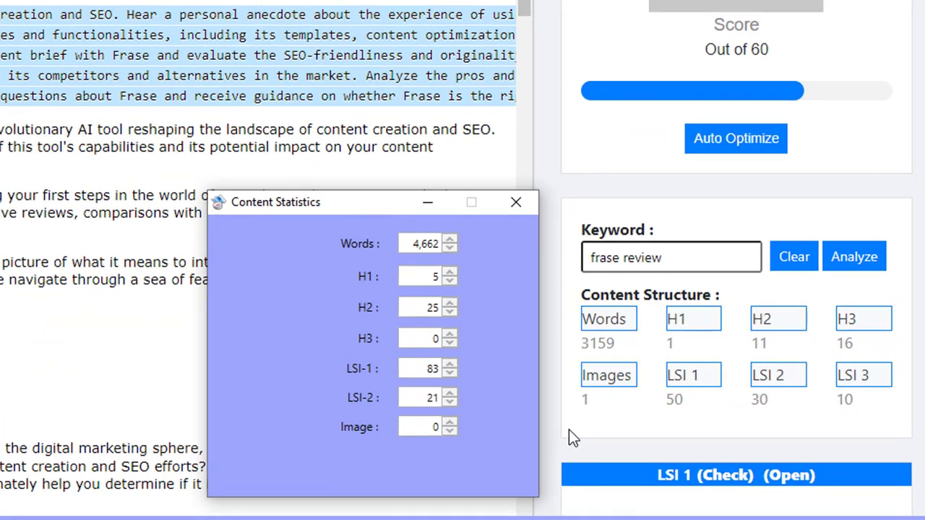
double_click(416, 246)
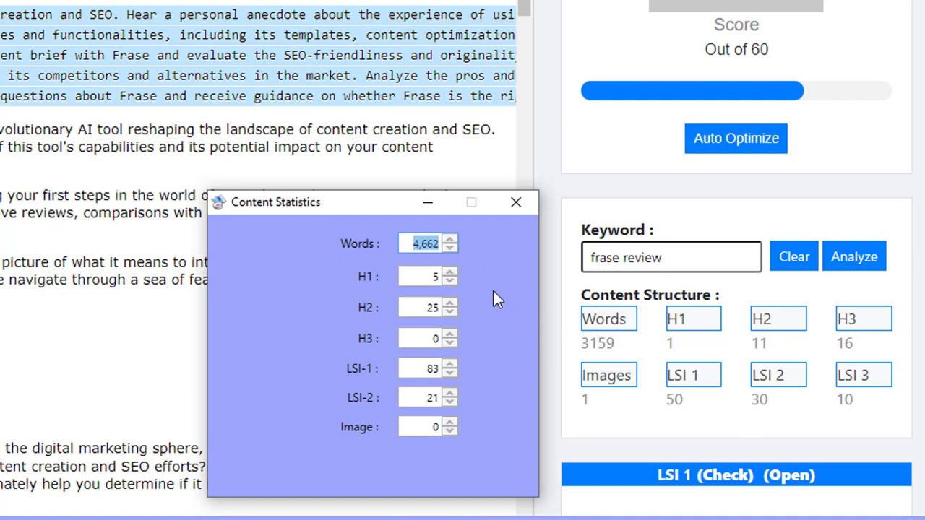
double_click(416, 275)
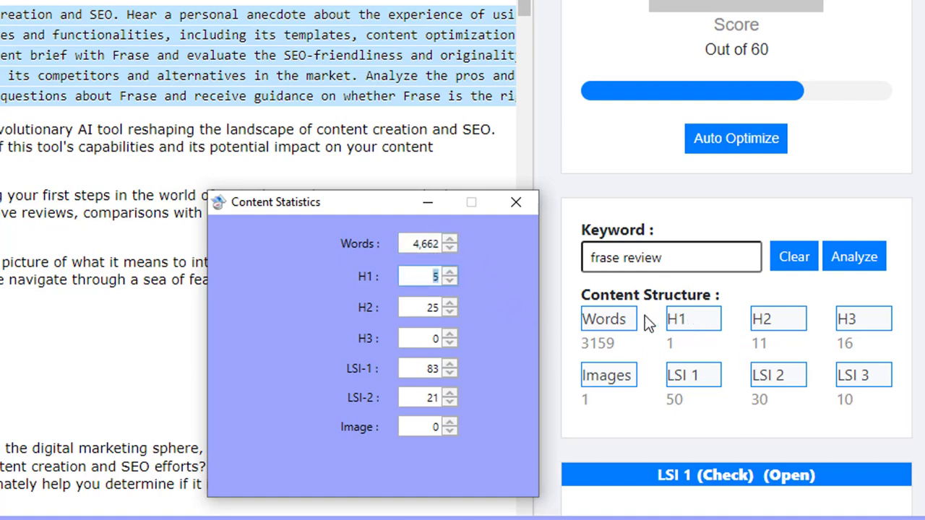
double_click(417, 307)
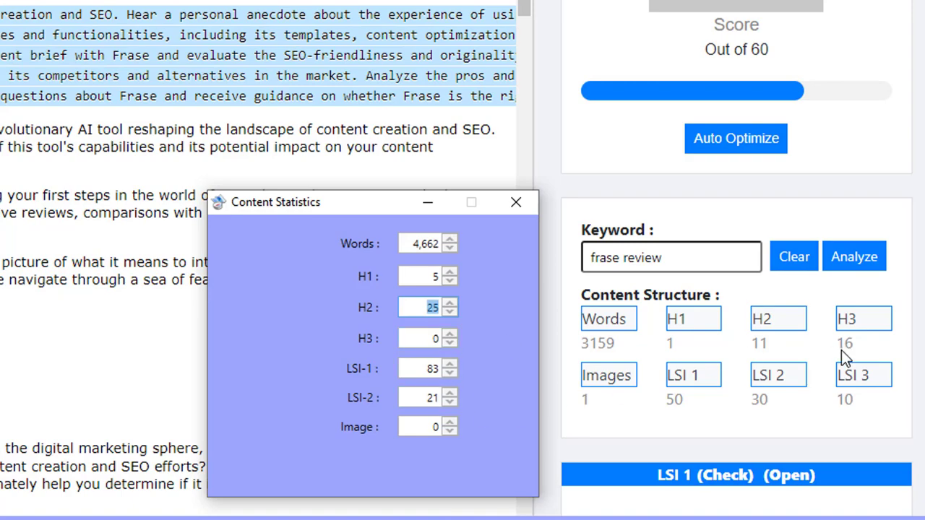
click(512, 203)
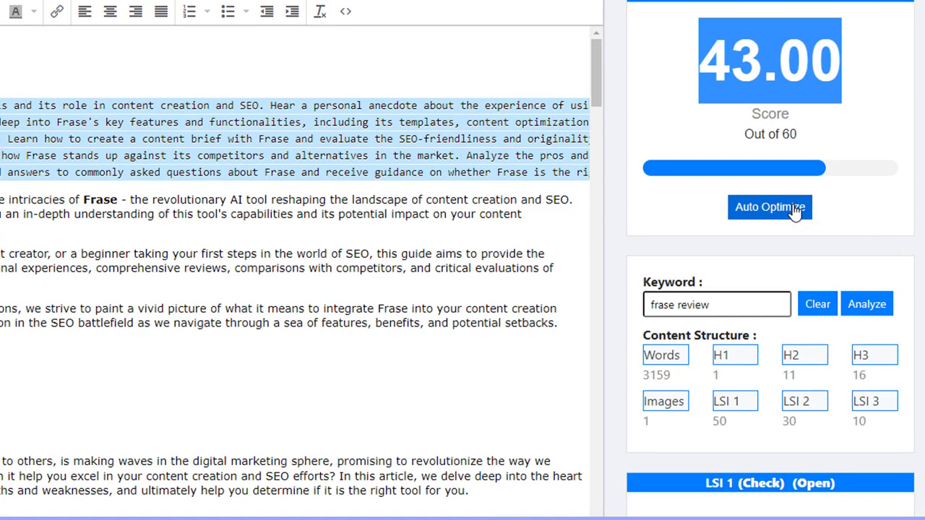
Step: Auto-optimize the article and check its heading counts in the content statistics
click(32, 170)
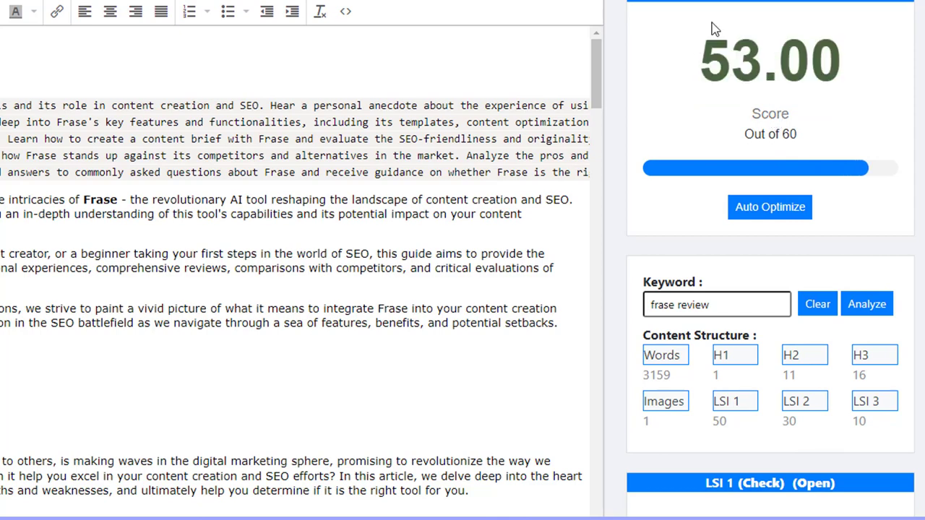
drag(296, 63, 483, 243)
double_click(541, 305)
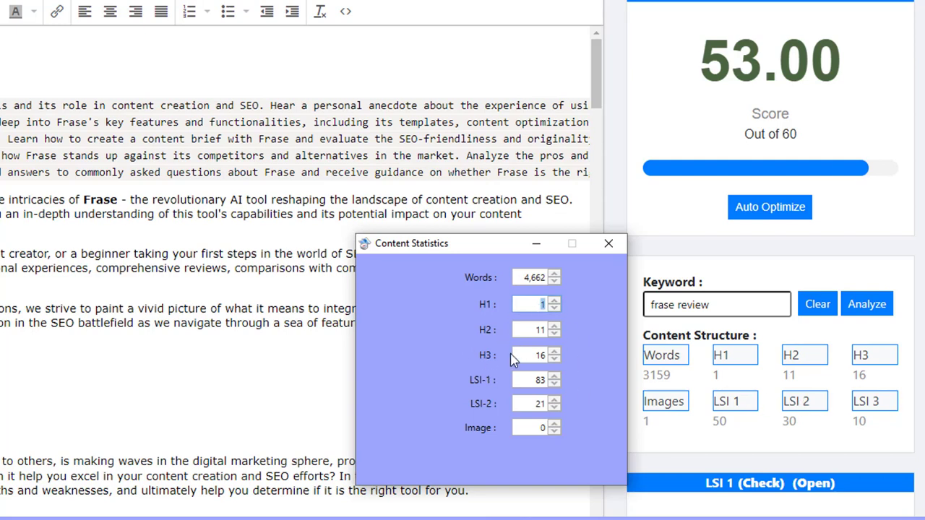
click(608, 243)
Step: Insert the first suggested image into the article at the "Introduction to Frase" heading
click(661, 403)
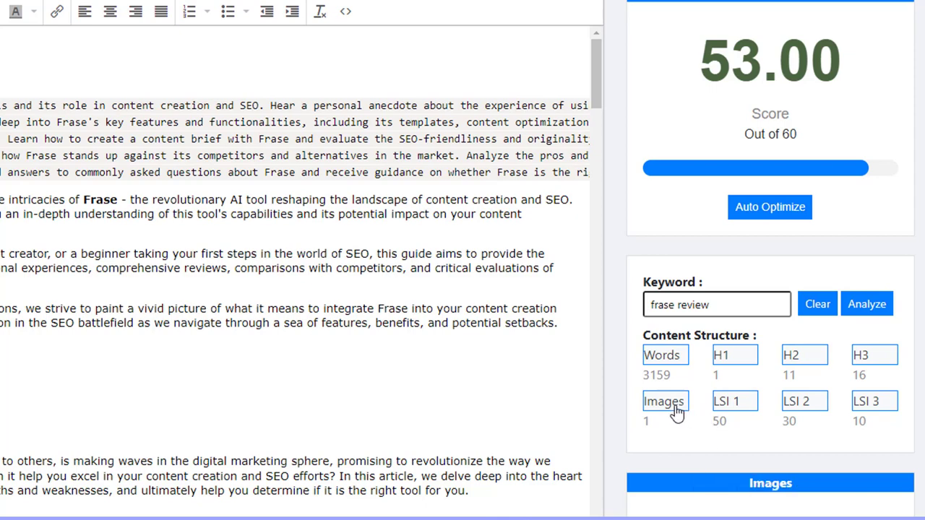
scroll(710, 405, down, 2)
drag(699, 412, 275, 253)
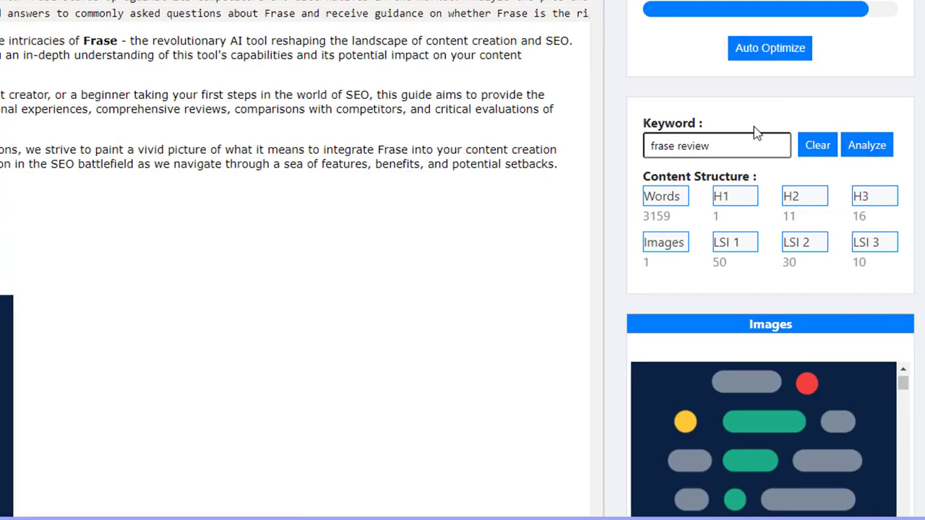
scroll(755, 132, up, 2)
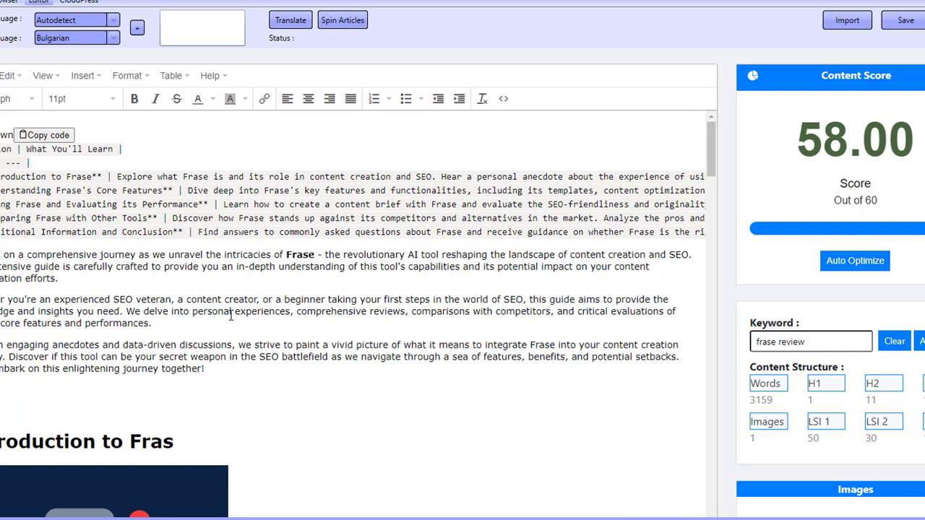
Step: Go back to the "Frase Review Deep Dive" chat and locate the original markdown summary table
click(502, 98)
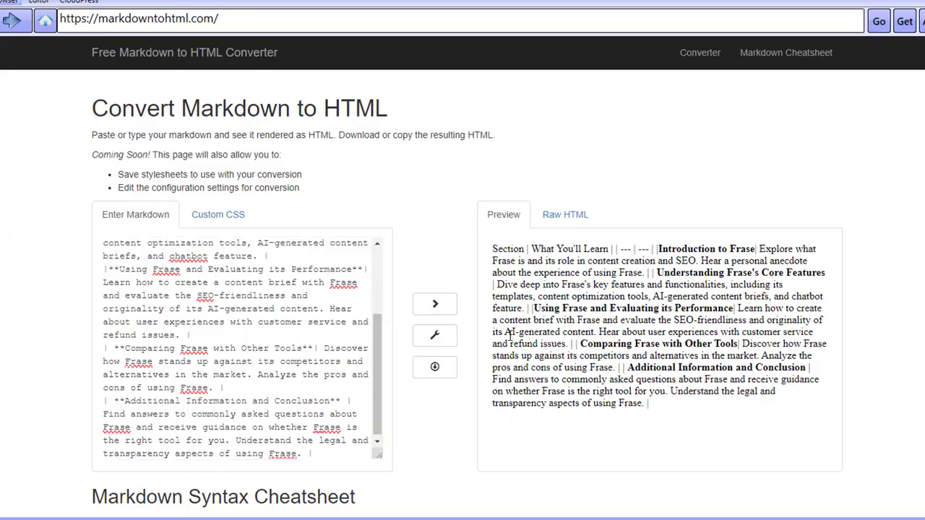
scroll(190, 371, up, 5)
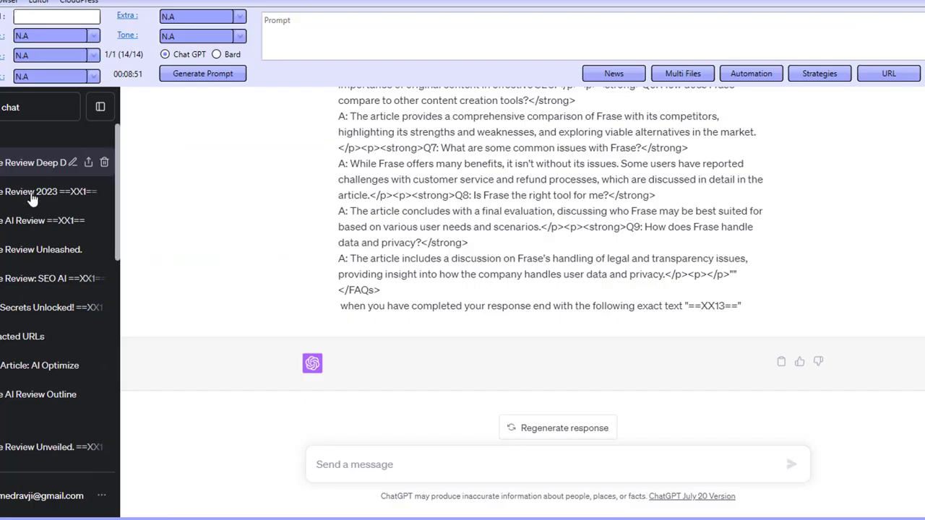
click(7, 187)
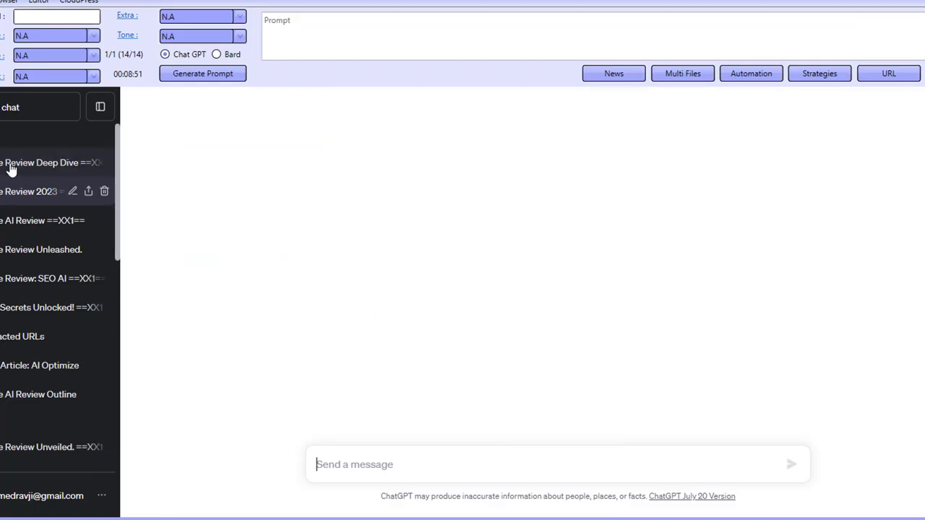
scroll(902, 310, up, 10)
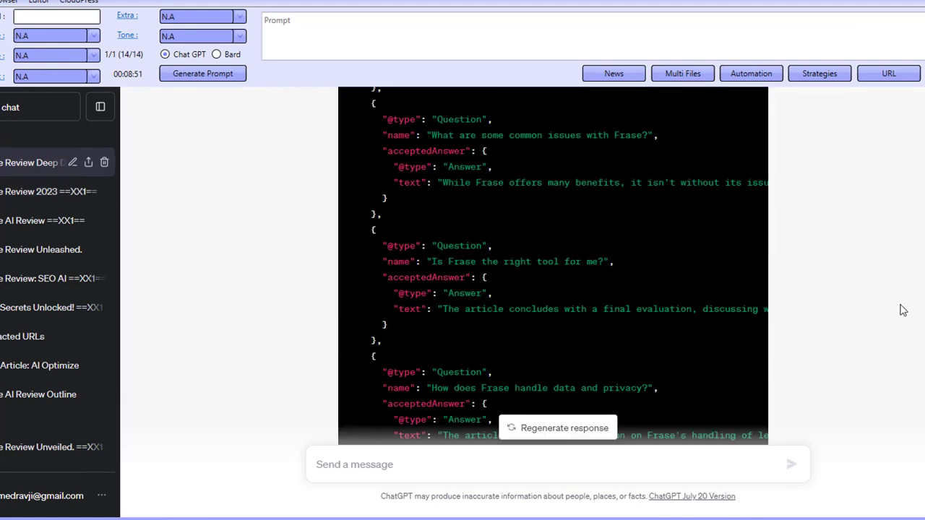
scroll(902, 311, up, 15)
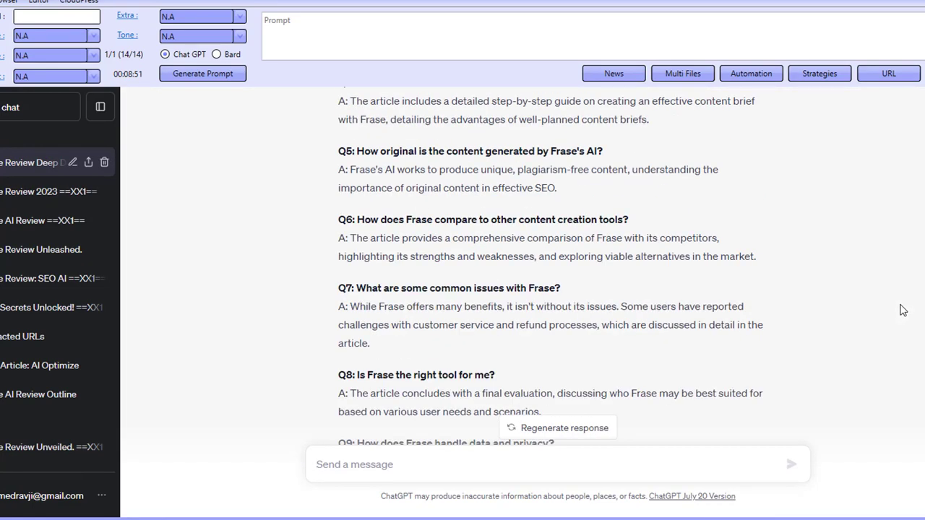
scroll(902, 311, up, 15)
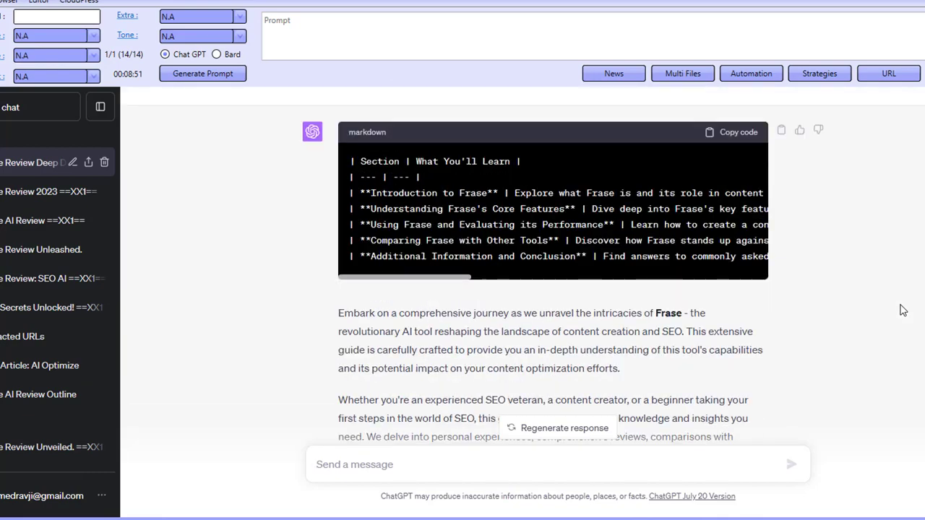
Step: Copy the markdown summary table from the chat and replace the converter's markdown input on markdowntohtml.com with it
click(751, 198)
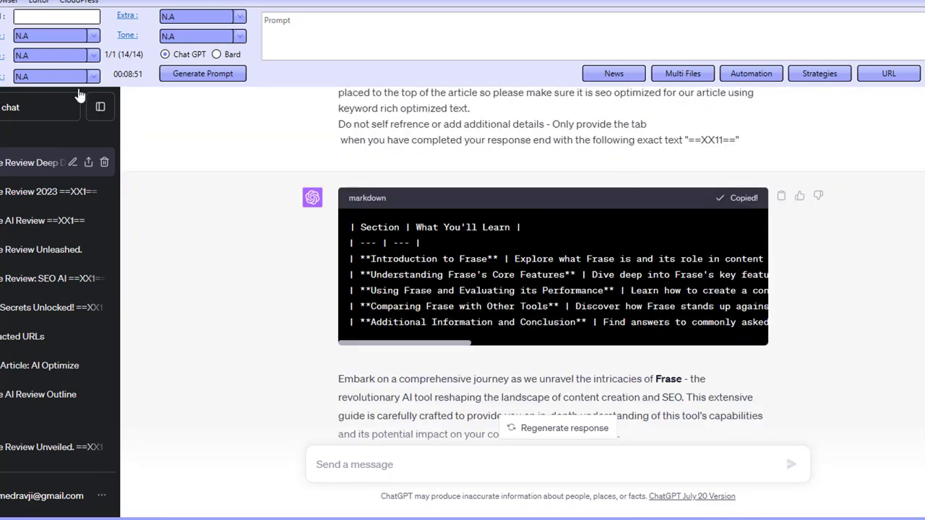
click(9, 3)
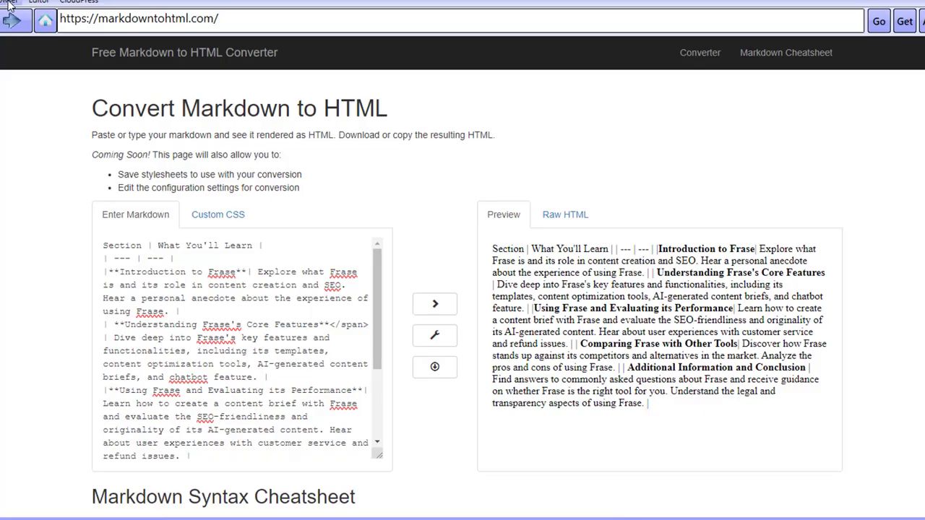
click(218, 299)
key(ctrl+a)
key(ctrl+v)
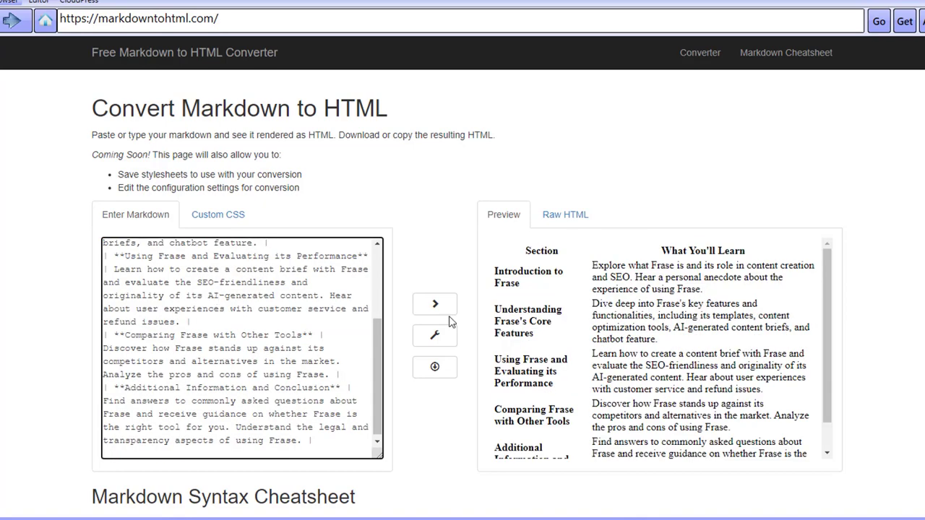
Step: Display the converted table's raw HTML and select all of the code for copying
click(563, 215)
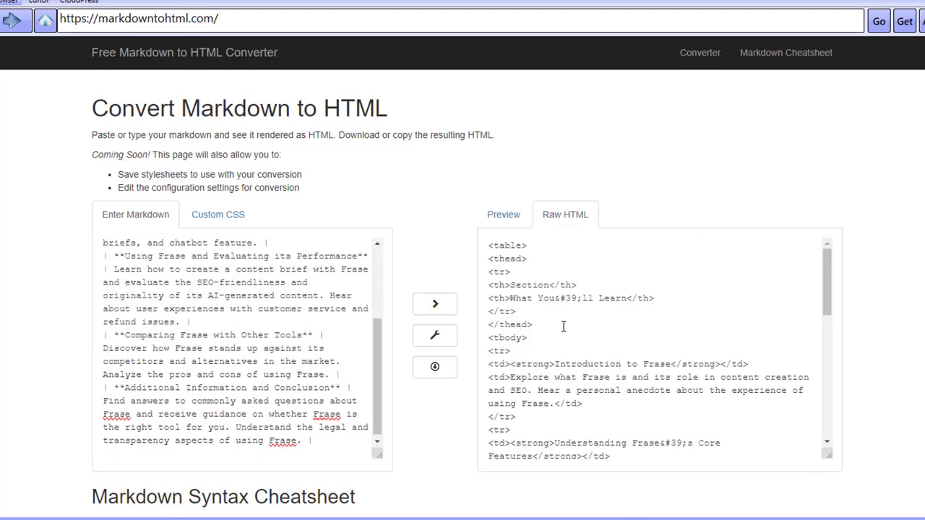
click(564, 326)
key(ctrl+a)
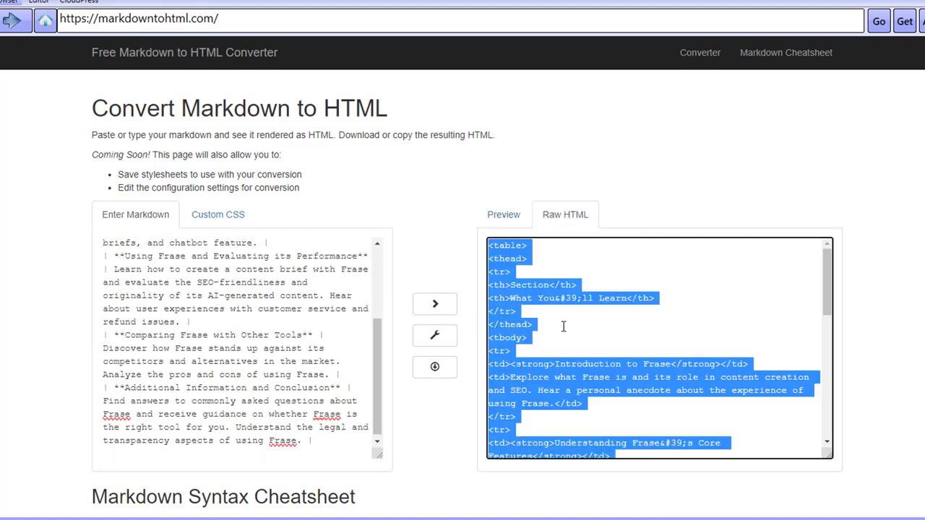
Step: In the article's source code, replace the opening <br /> tag with the copied HTML table and apply the change
click(39, 3)
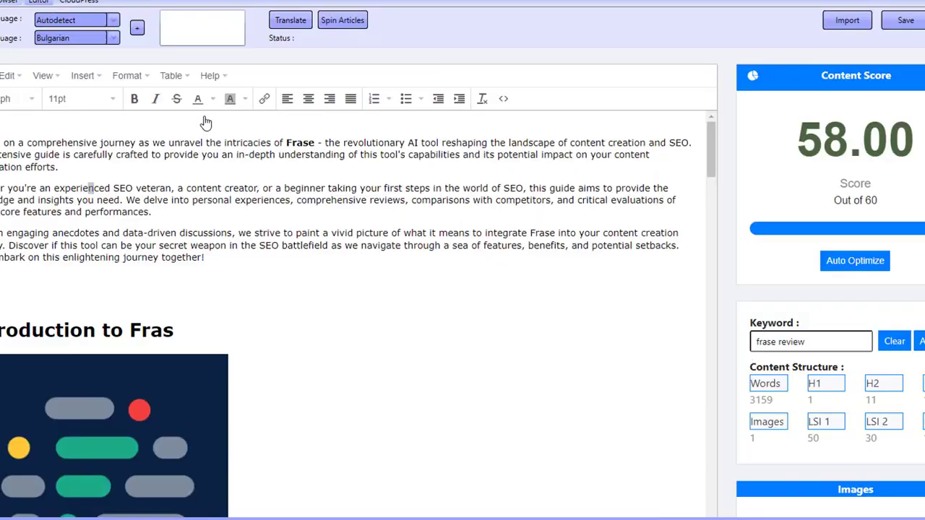
click(504, 98)
drag(324, 118, 168, 126)
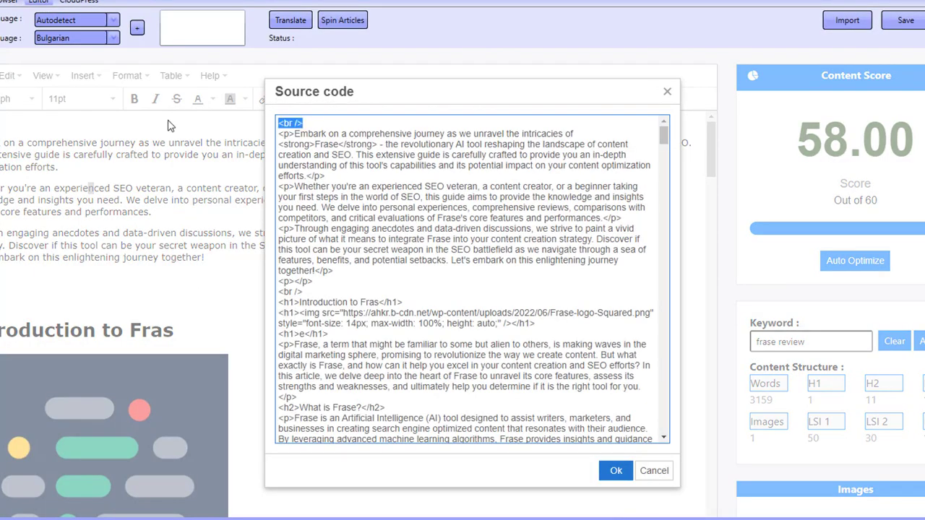
key(ctrl+v)
click(615, 471)
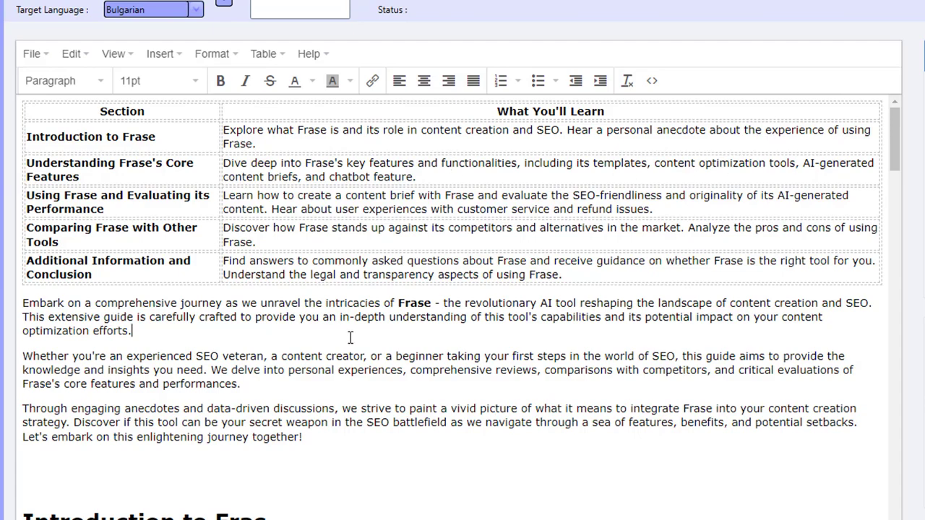
Step: Delete the image splitting the first H1 heading and rejoin its text as "Introduction to Frase"
scroll(289, 411, down, 5)
click(266, 407)
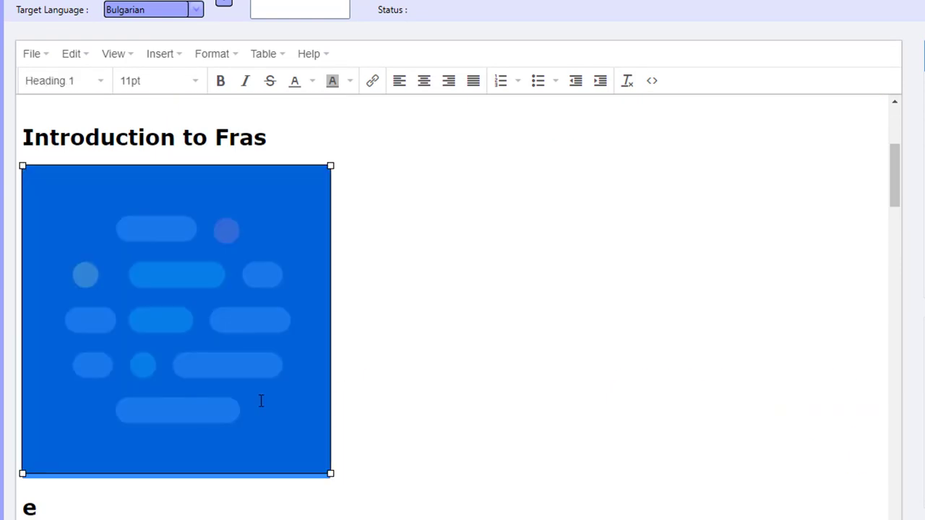
key(Delete)
key(Delete)
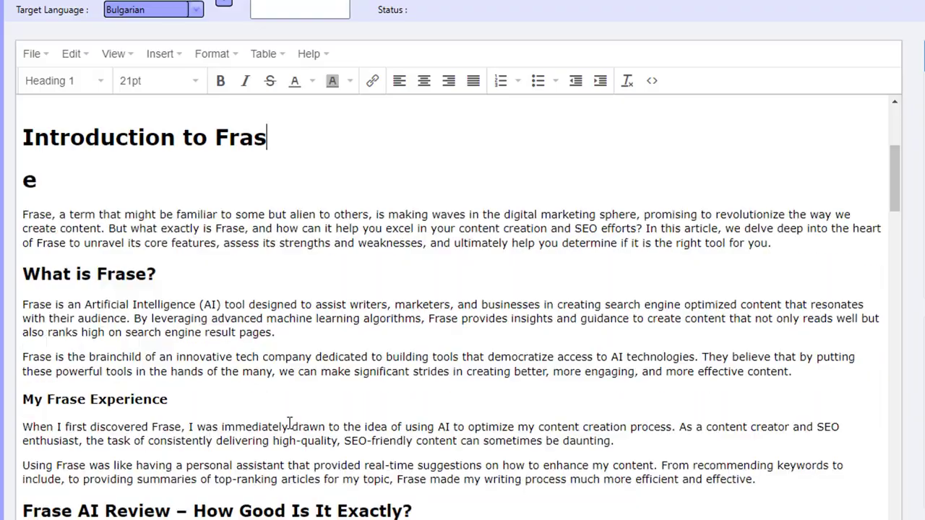
key(BackSpace)
key(Delete)
text(s)
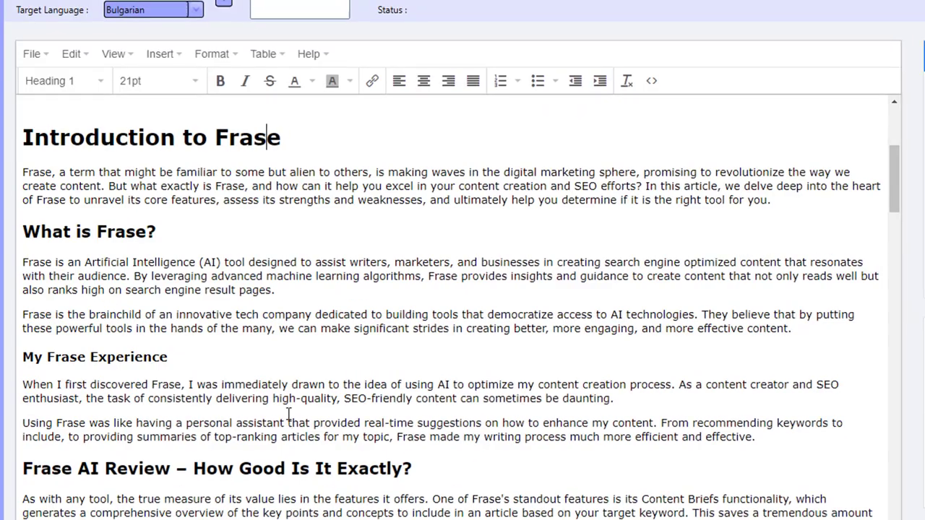
Step: Skim the article's sections down to the closing Q&A list and the FAQPage JSON-LD schema
scroll(621, 450, down, 5)
scroll(466, 404, down, 15)
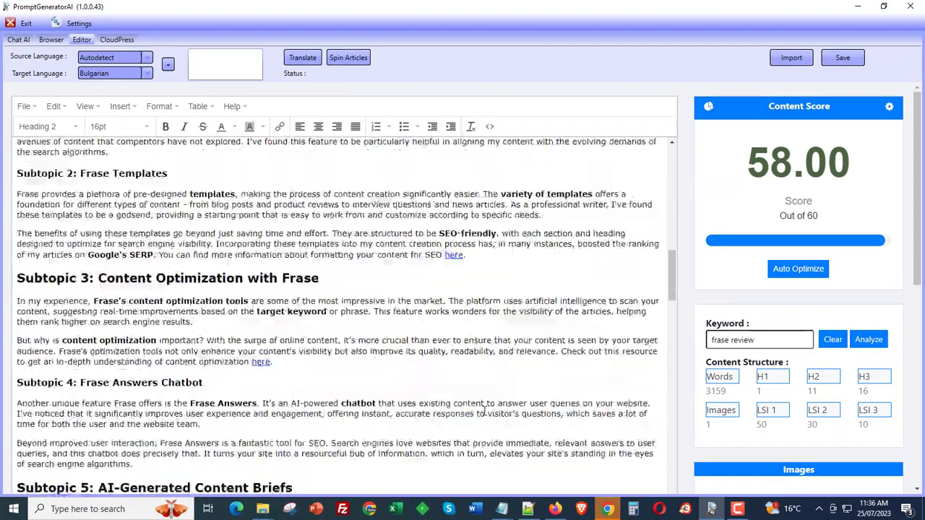
scroll(556, 468, down, 5)
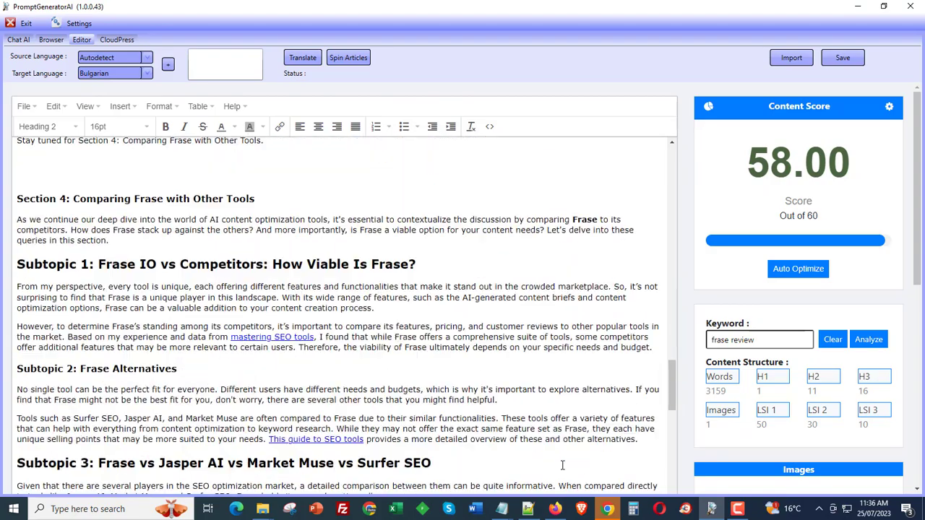
scroll(561, 466, up, 8)
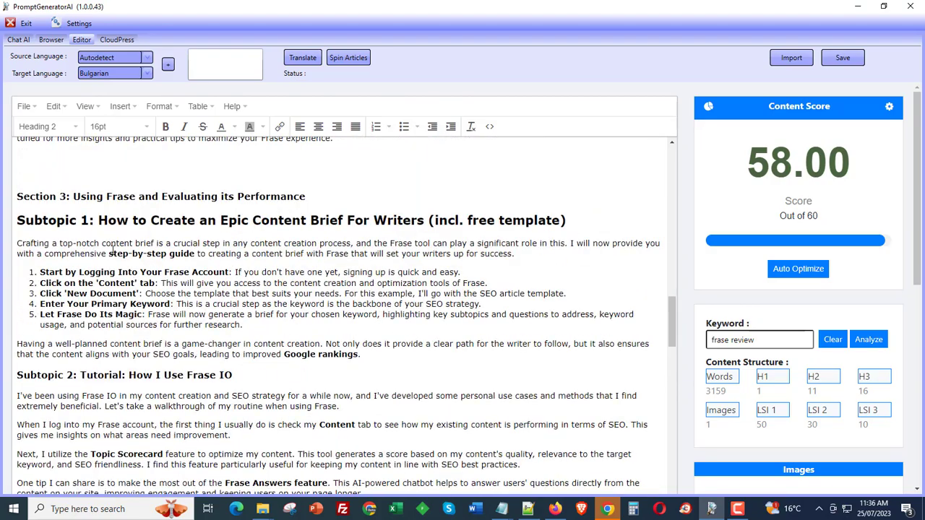
scroll(218, 456, up, 1)
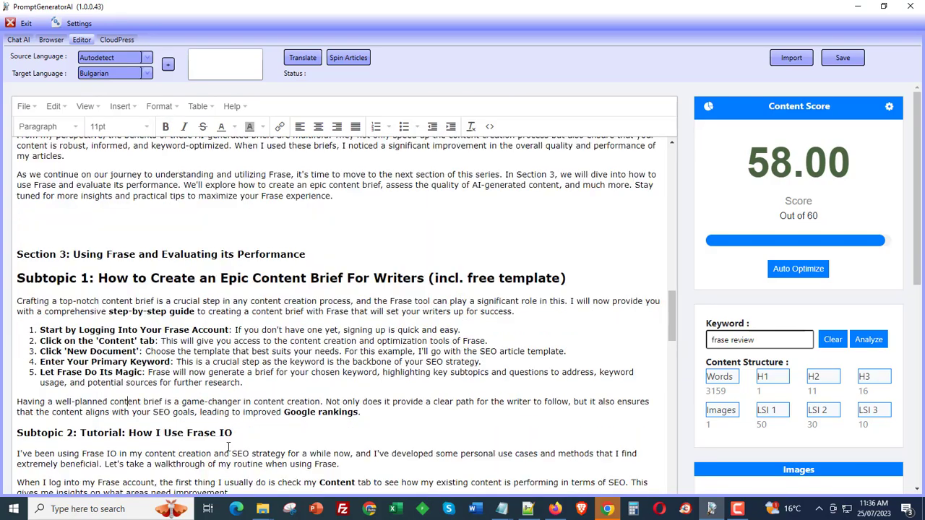
scroll(228, 446, down, 15)
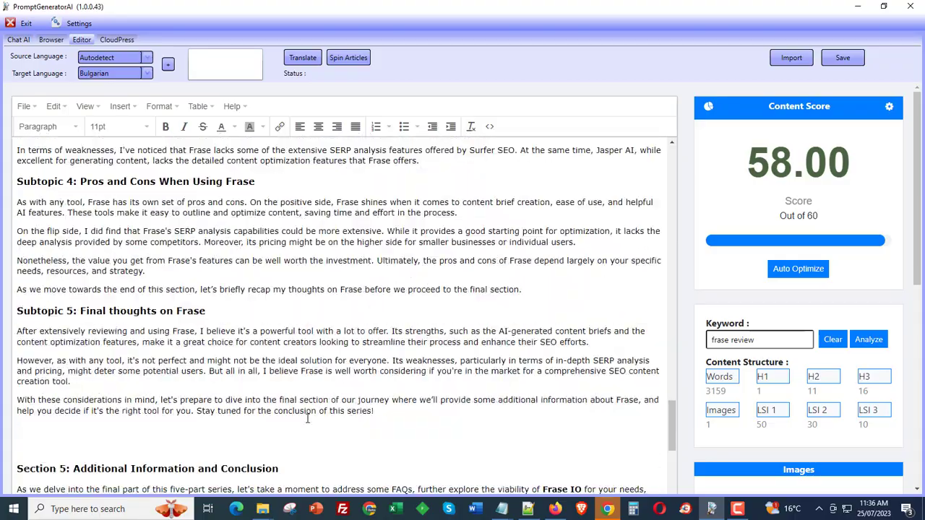
scroll(307, 419, down, 20)
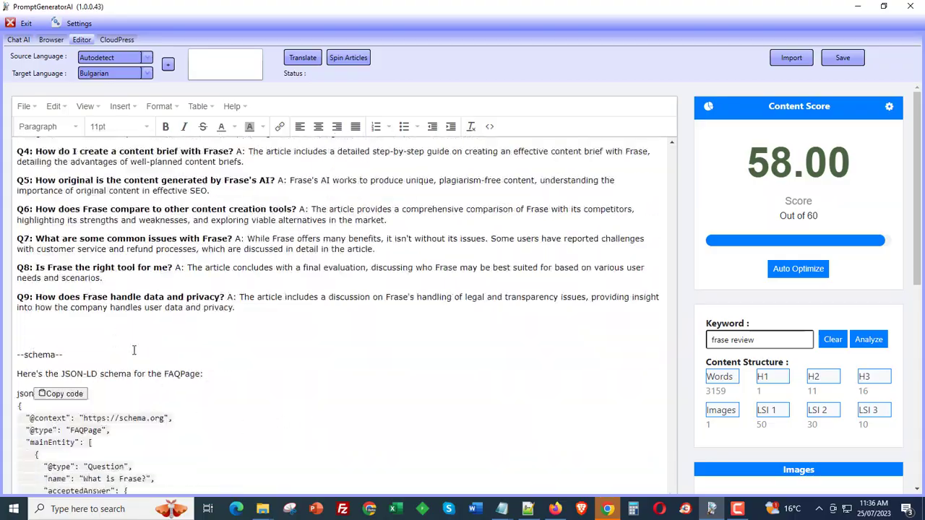
scroll(134, 350, up, 10)
scroll(346, 323, down, 4)
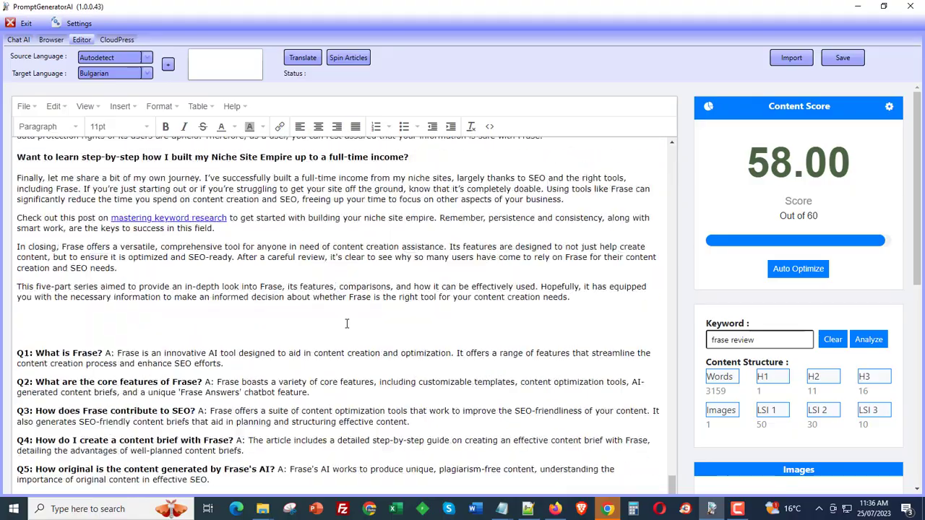
scroll(289, 339, down, 10)
scroll(183, 382, up, 5)
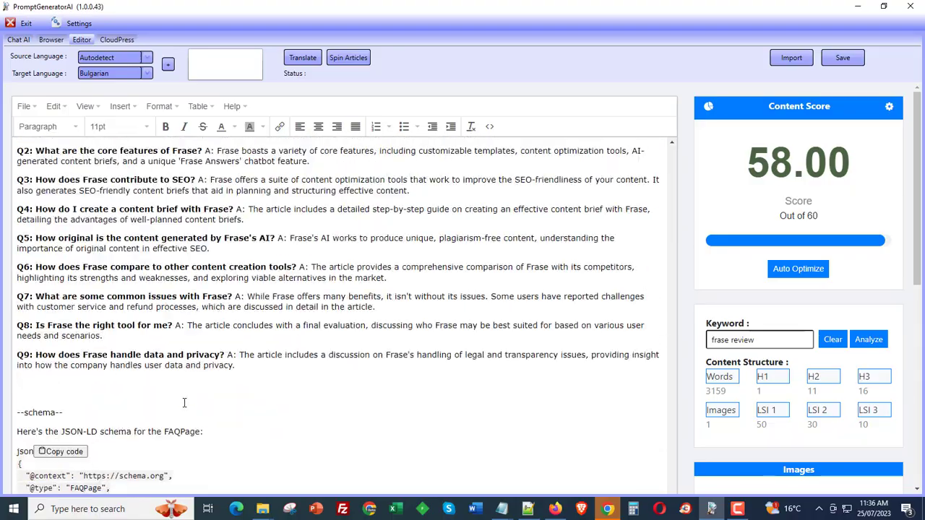
Step: Return to the start of the article and highlight the introductory paragraphs beneath the summary table
scroll(184, 402, up, 15)
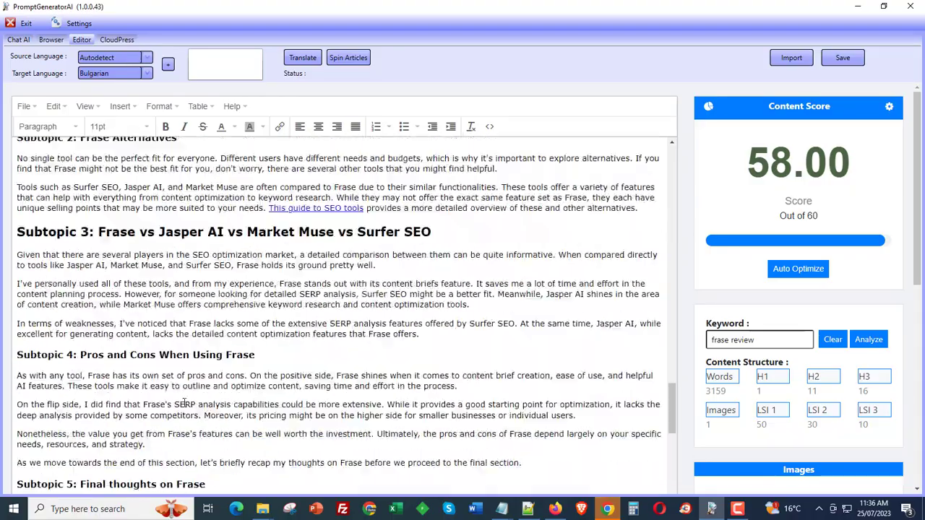
scroll(185, 402, up, 15)
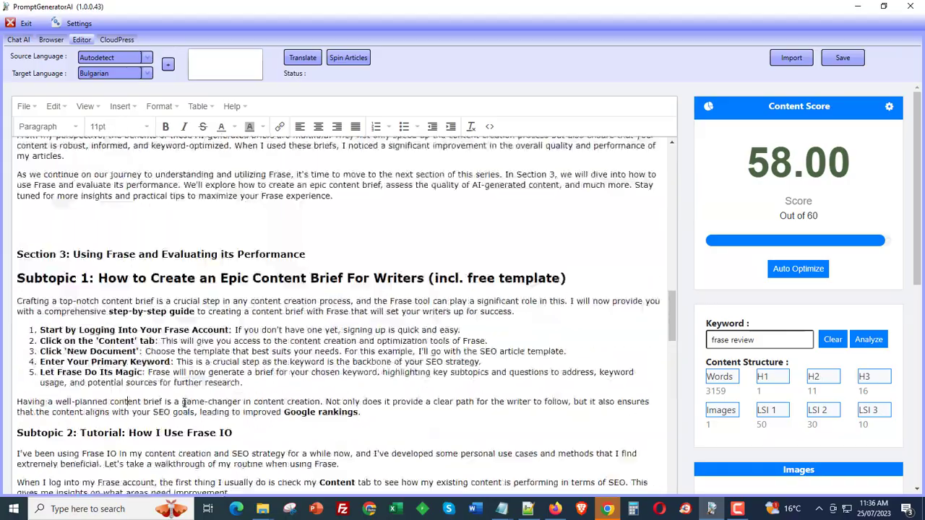
scroll(184, 403, up, 15)
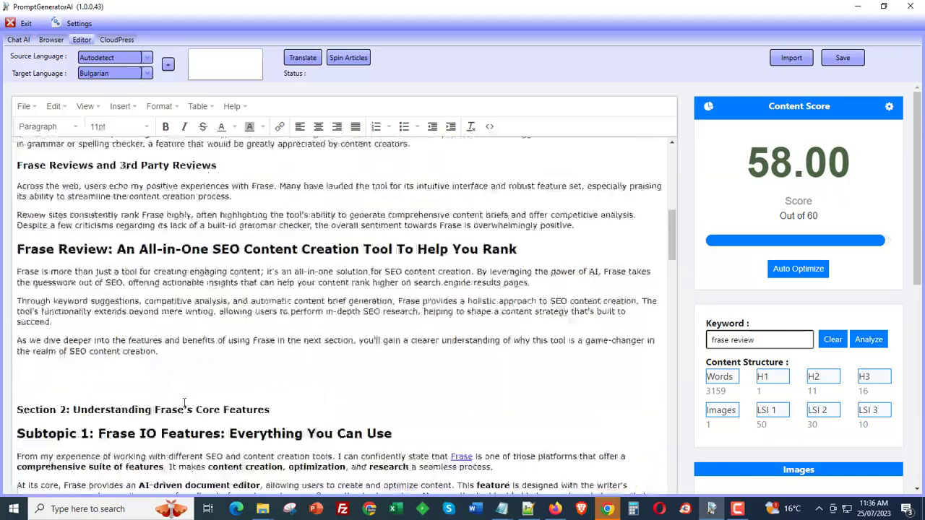
scroll(184, 403, up, 15)
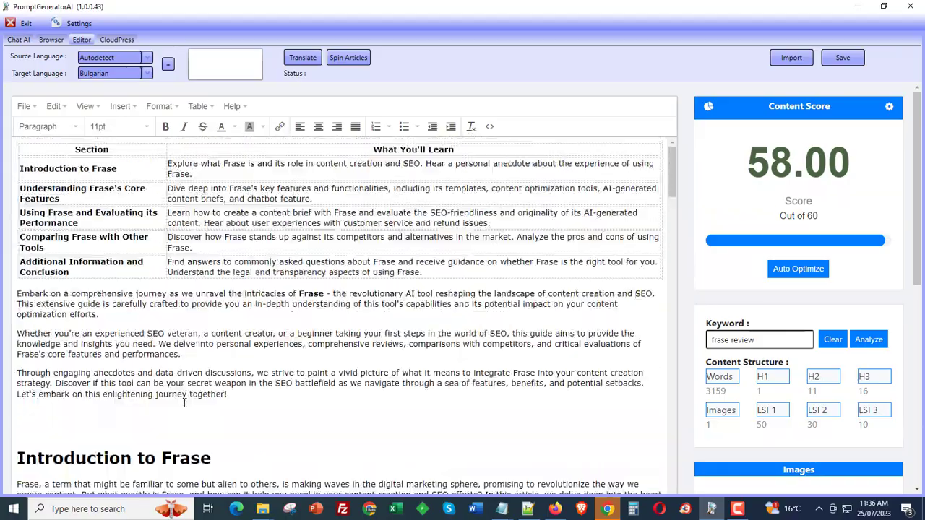
drag(192, 299, 4, 289)
click(235, 401)
Step: Examine the article's structure section by section, from "Introduction to Frase" through the conclusion to the Q&A list and schema
scroll(195, 431, down, 3)
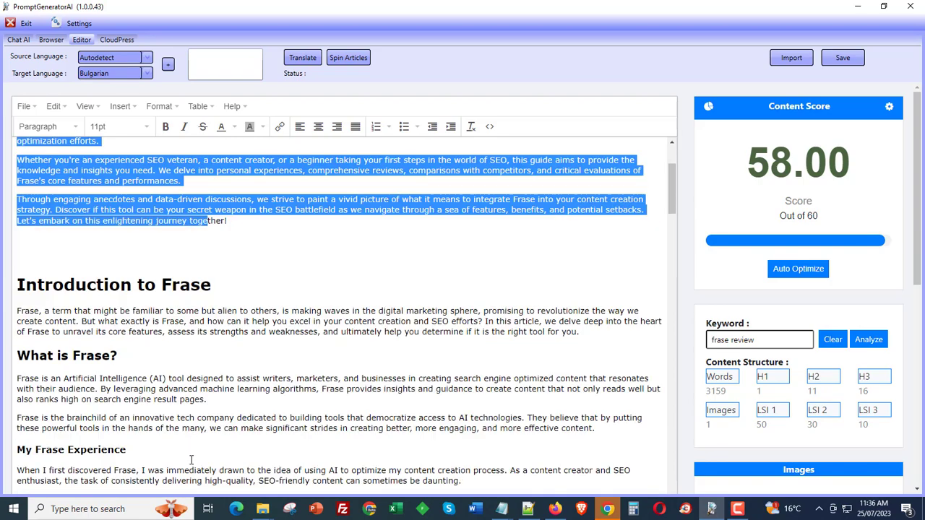
scroll(192, 460, down, 4)
scroll(191, 459, down, 6)
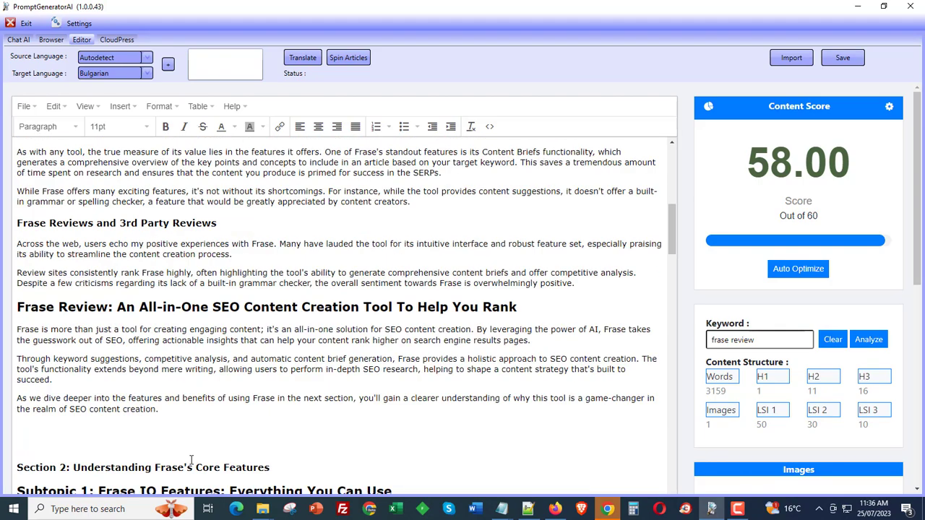
scroll(191, 460, down, 3)
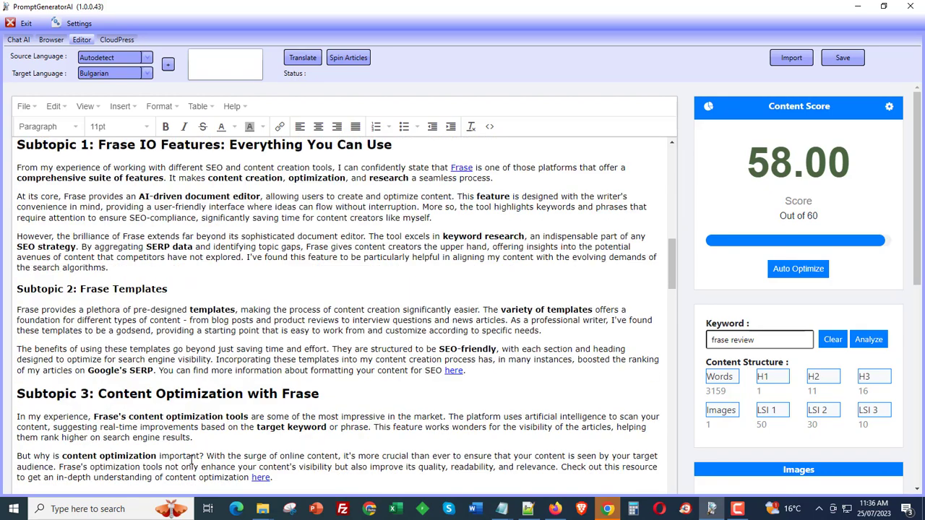
scroll(127, 460, down, 3)
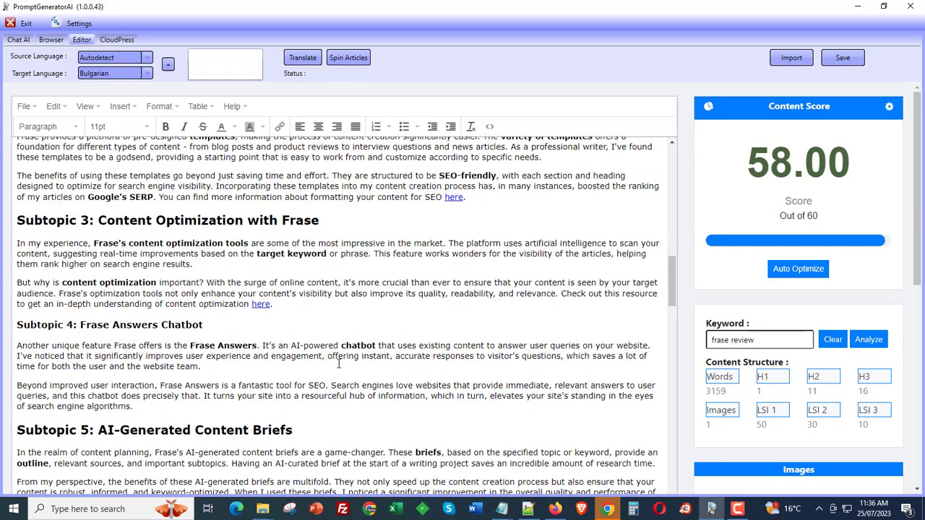
scroll(338, 364, down, 3)
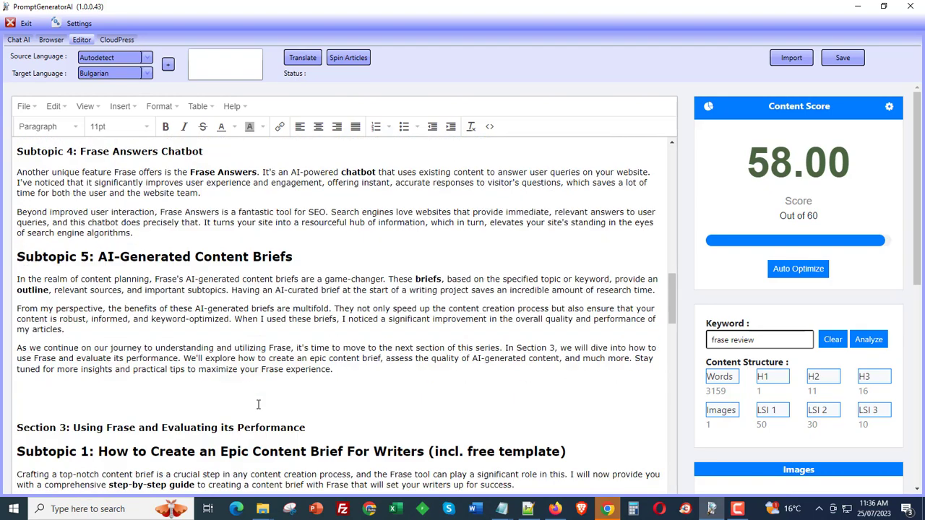
scroll(410, 448, down, 9)
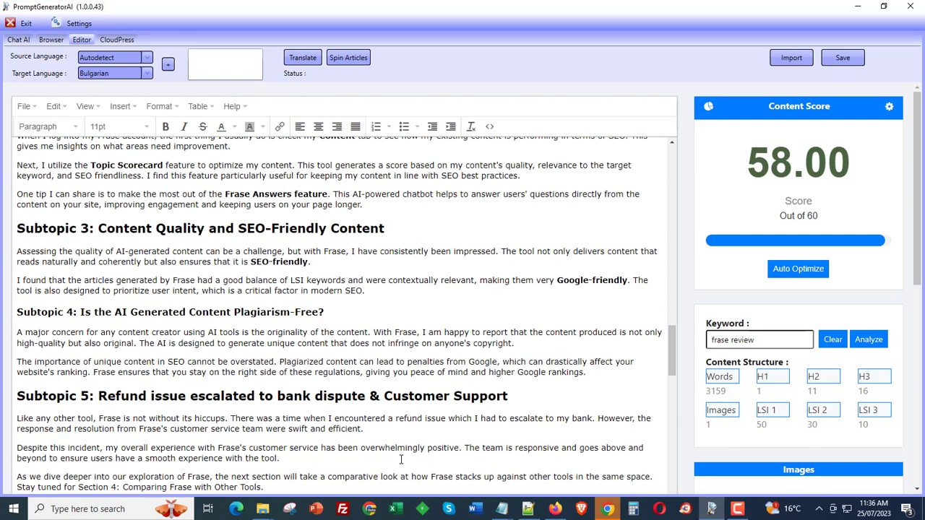
scroll(401, 459, down, 3)
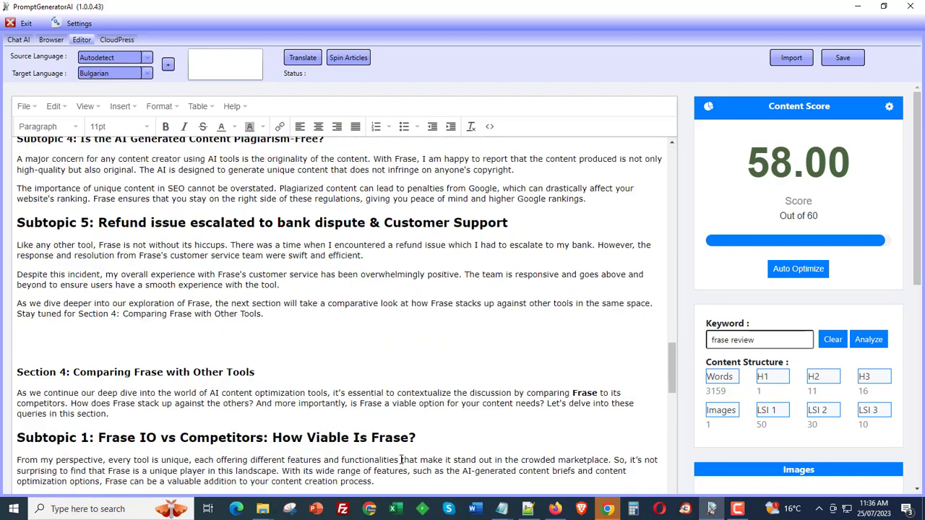
scroll(401, 460, down, 10)
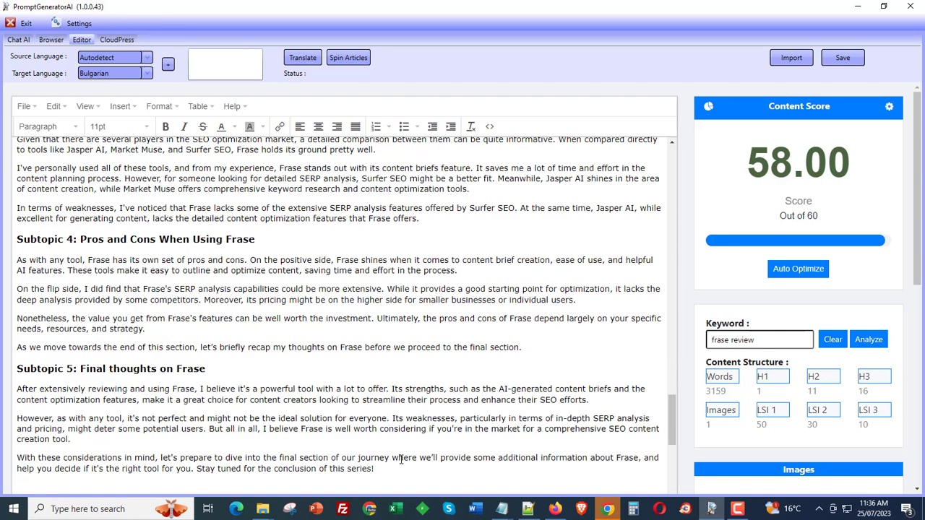
scroll(401, 459, down, 3)
scroll(401, 459, down, 4)
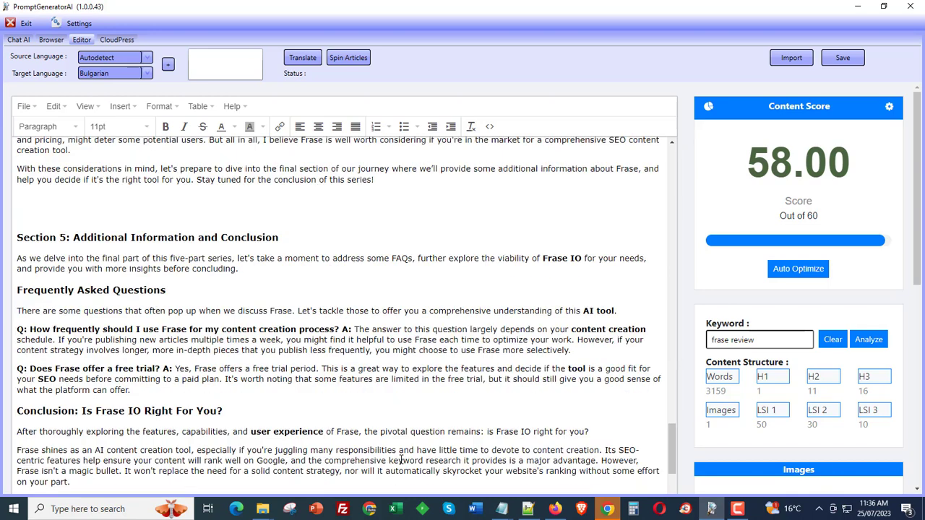
scroll(401, 459, down, 2)
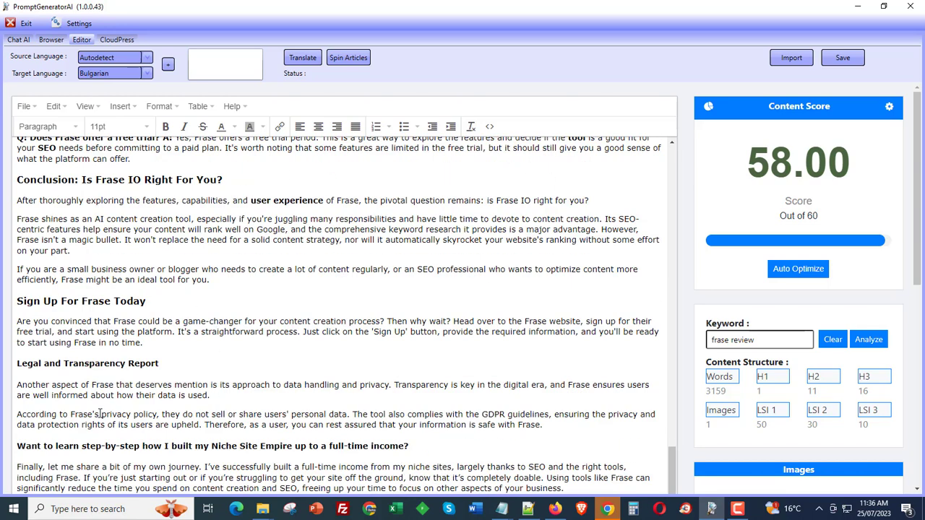
scroll(100, 413, down, 3)
scroll(177, 341, down, 3)
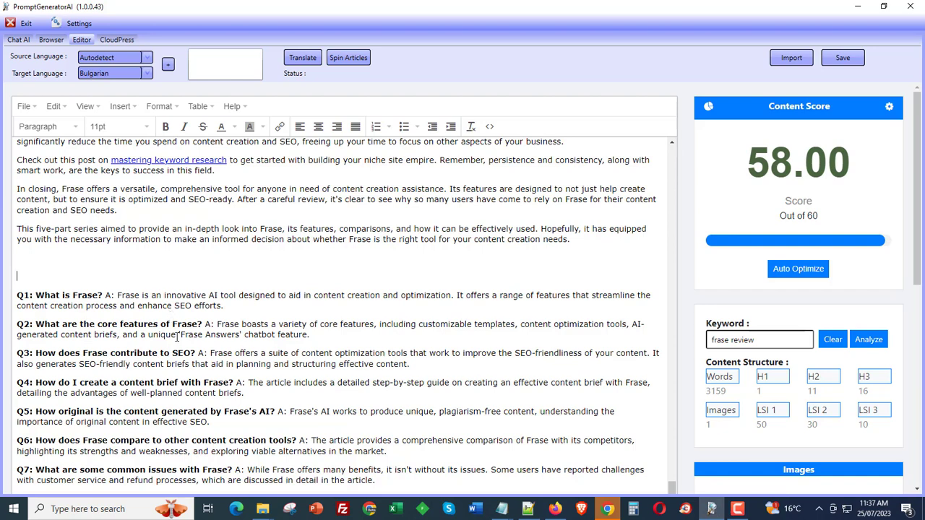
scroll(296, 331, down, 5)
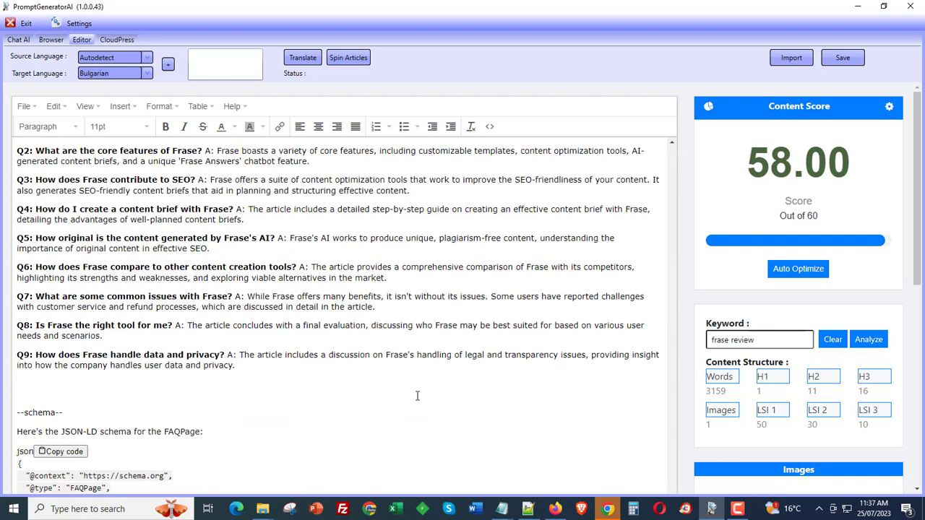